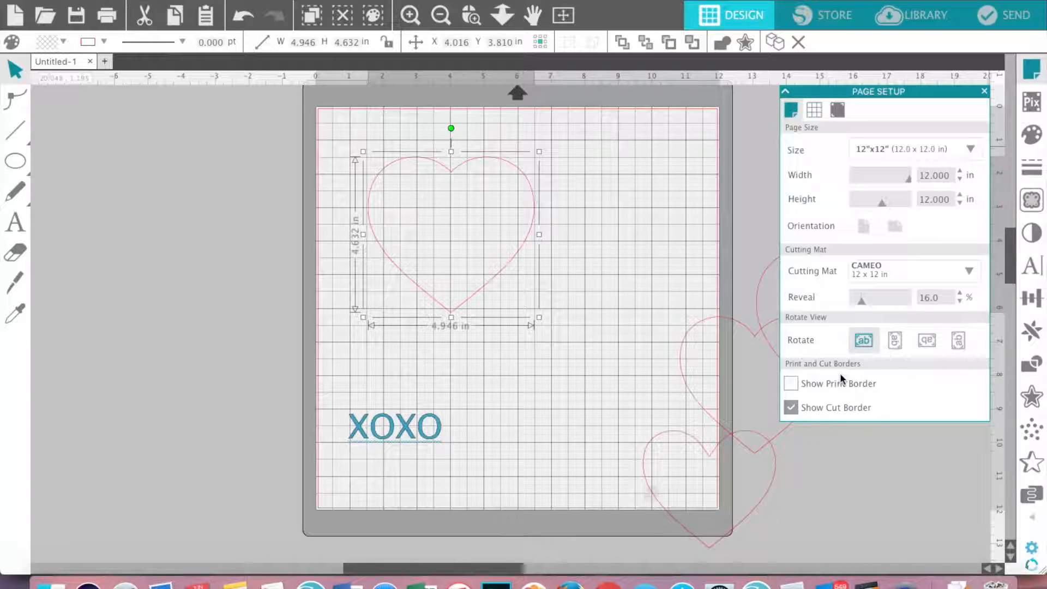
Step: Show the grid settings and registration mark settings in Page Setup, and move its panel to the opposite side of the cutting mat
left_click(814, 112)
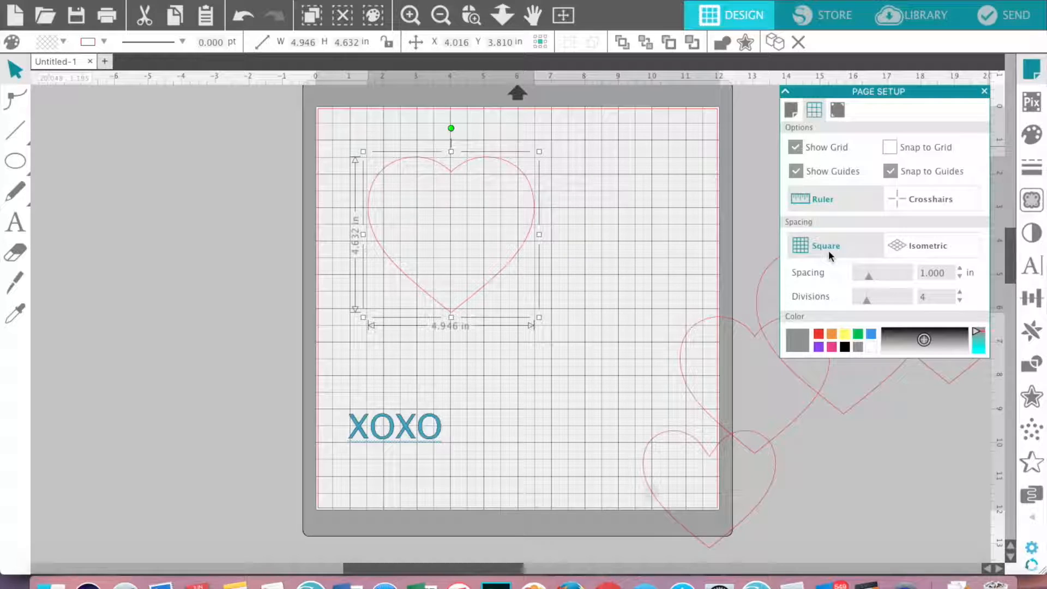
left_click(837, 111)
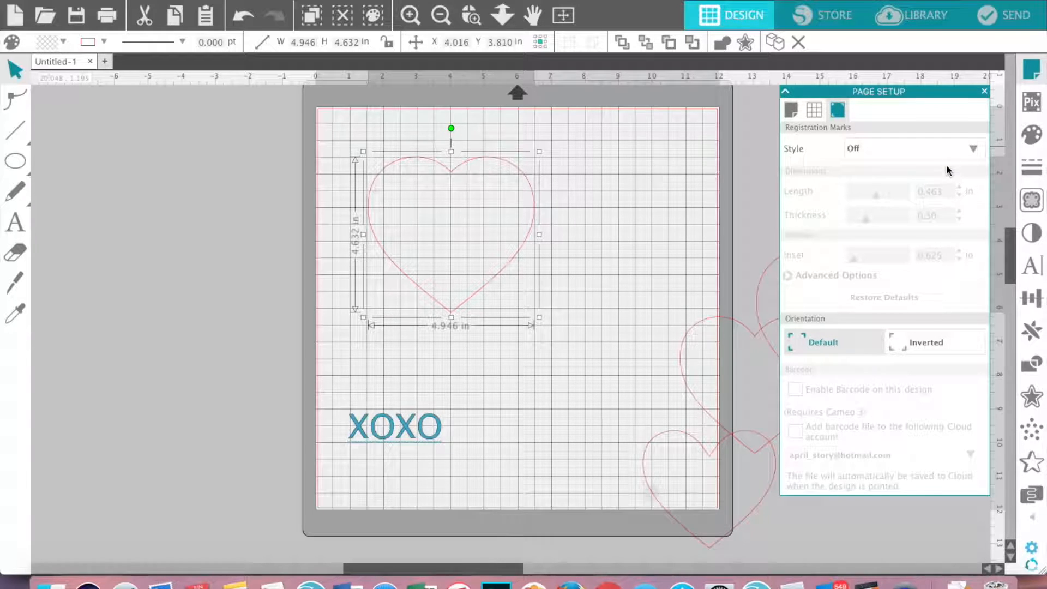
left_click_drag(943, 92, 206, 97)
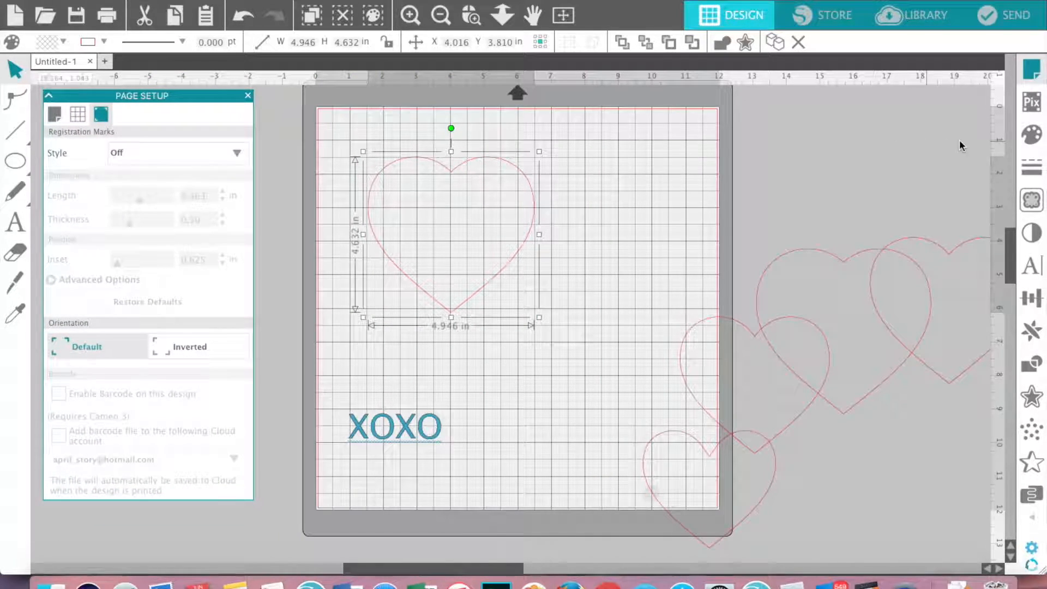
Step: Open the PixScan settings beside Page Setup, demonstrate collapsing and expanding the panel, and leave it collapsed
left_click(1032, 102)
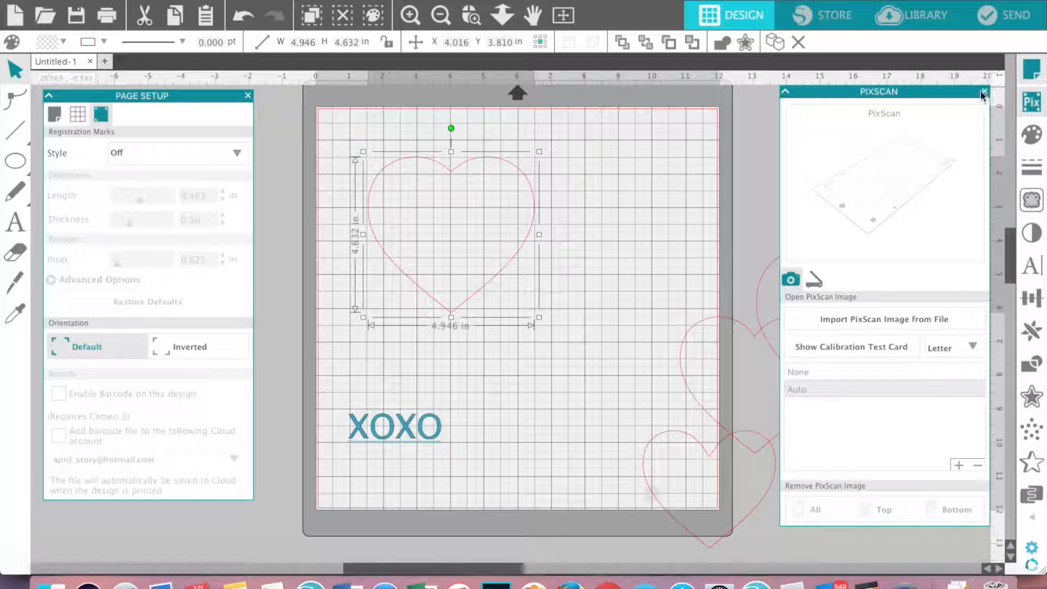
left_click(786, 92)
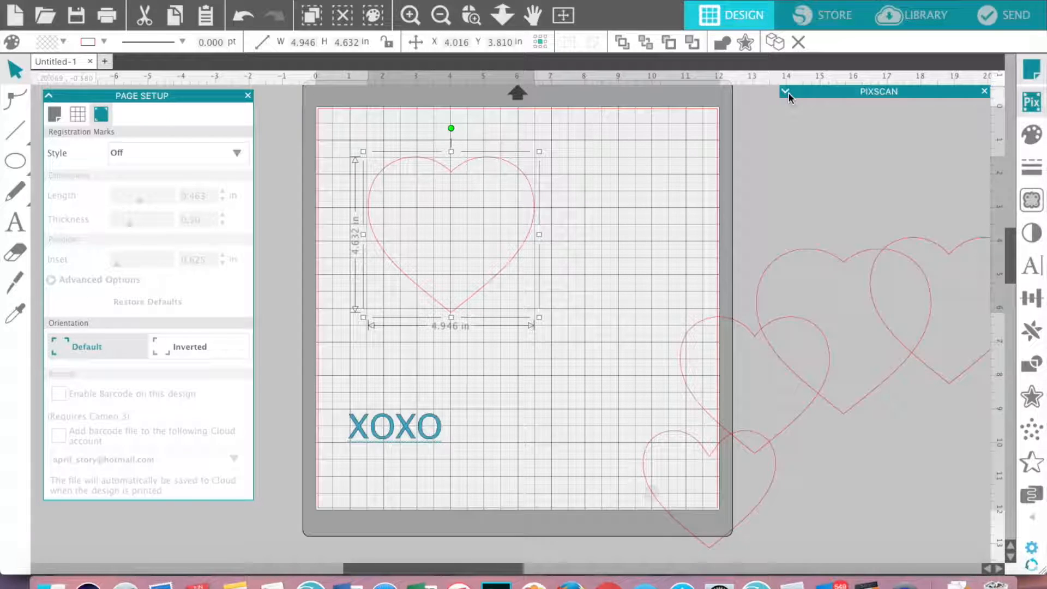
left_click(788, 93)
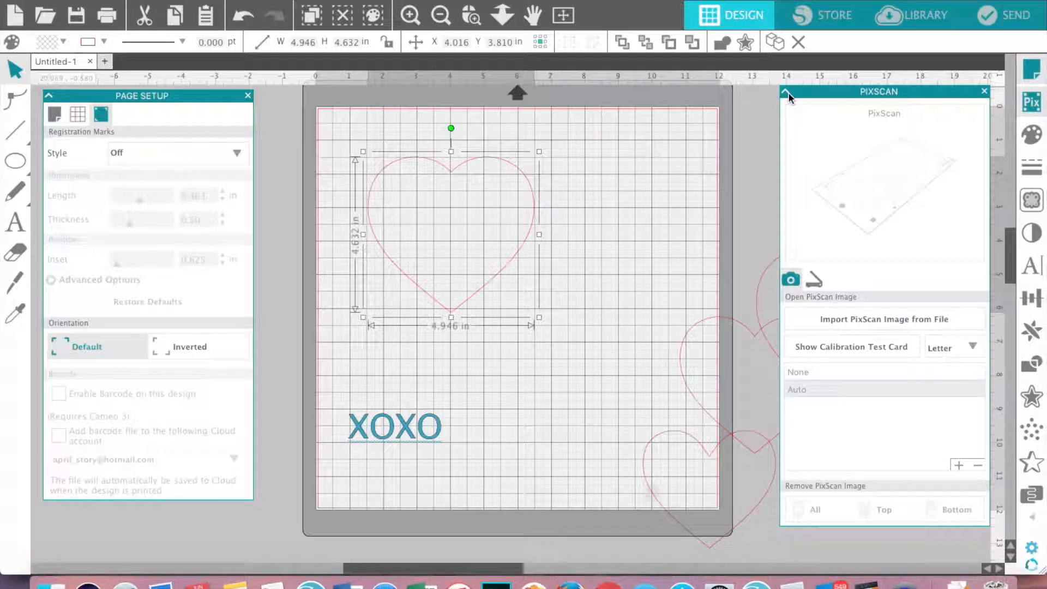
left_click(788, 93)
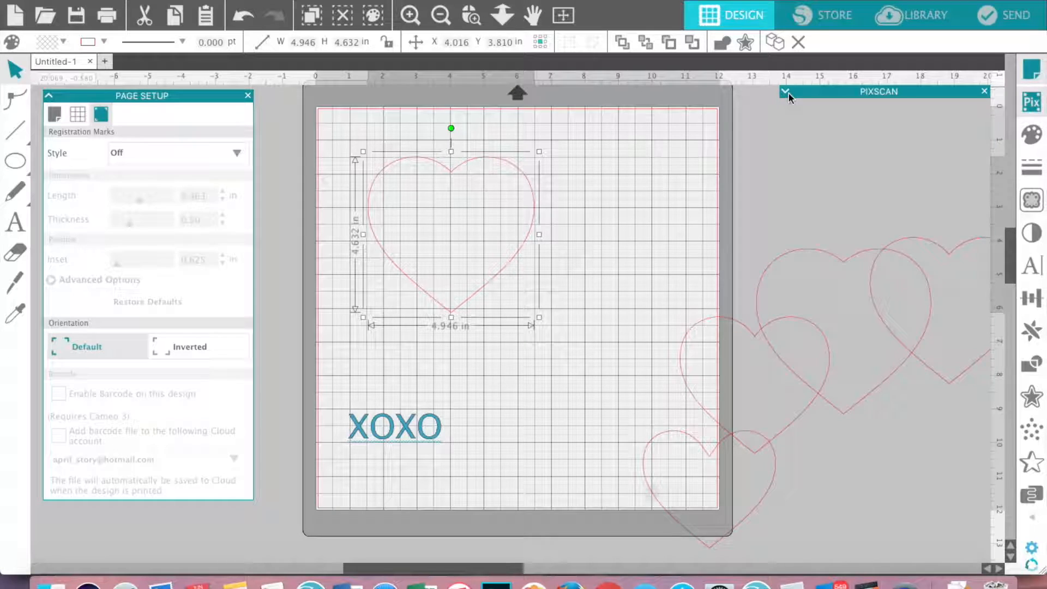
left_click(787, 92)
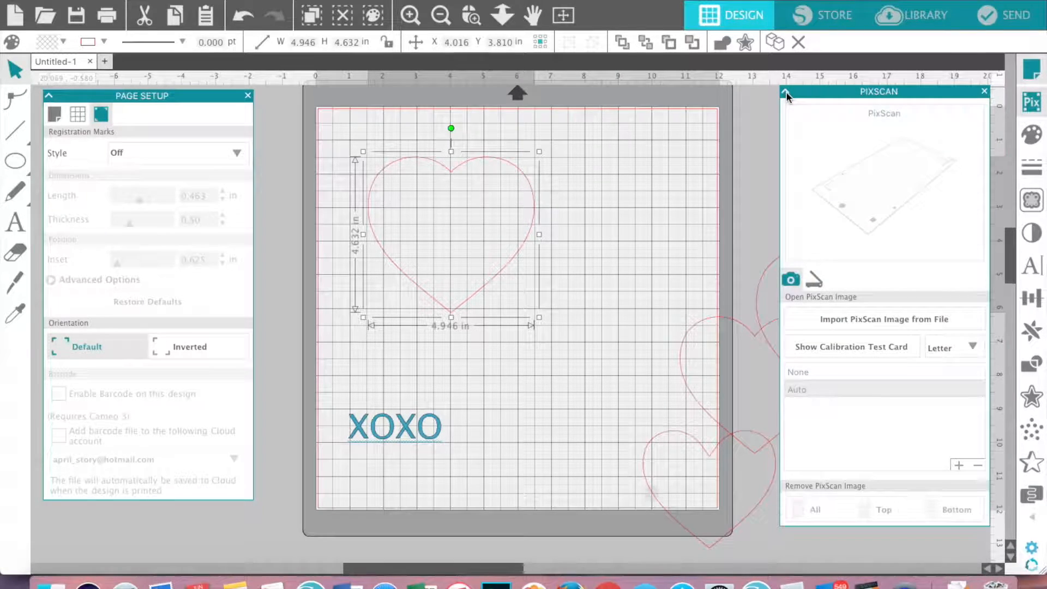
left_click(787, 93)
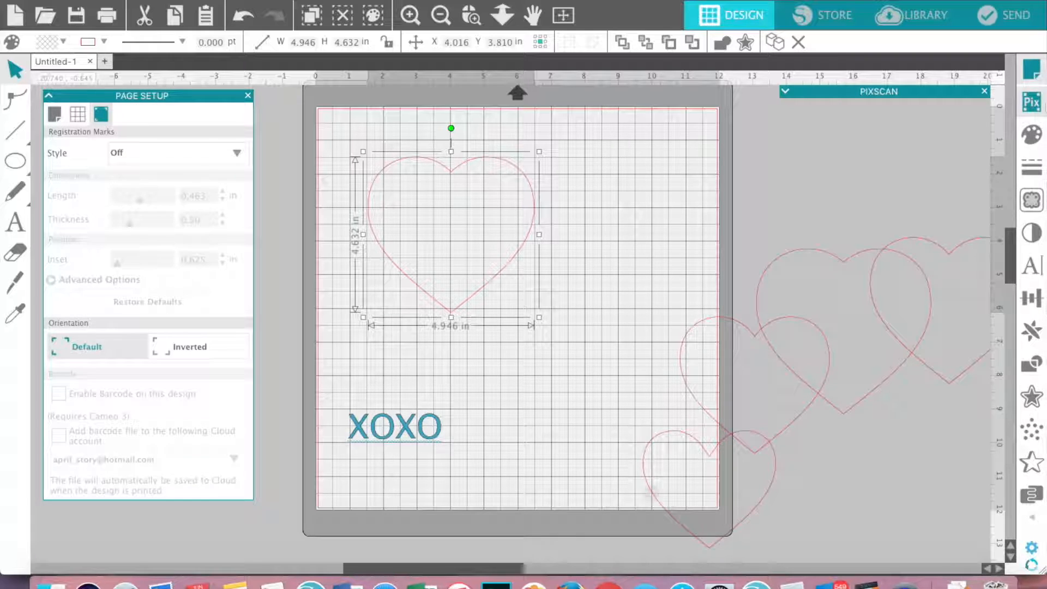
Step: Open the Fill settings for the selected heart and close the Page Setup panel
left_click(1032, 135)
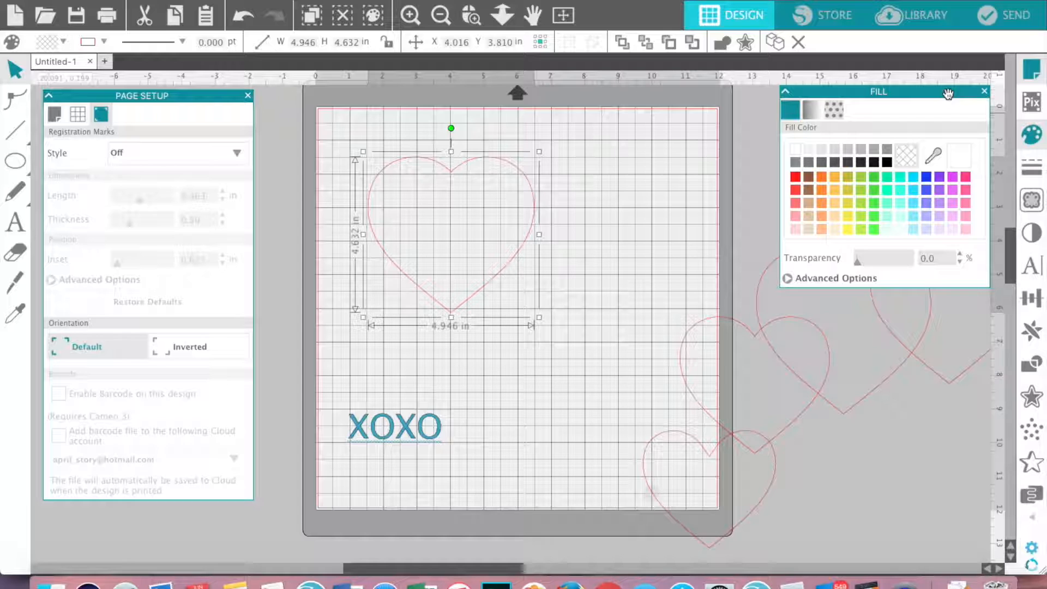
mouse_move(946, 93)
left_mouse_down()
mouse_move(946, 153)
mouse_move(948, 99)
left_mouse_up()
left_click(247, 95)
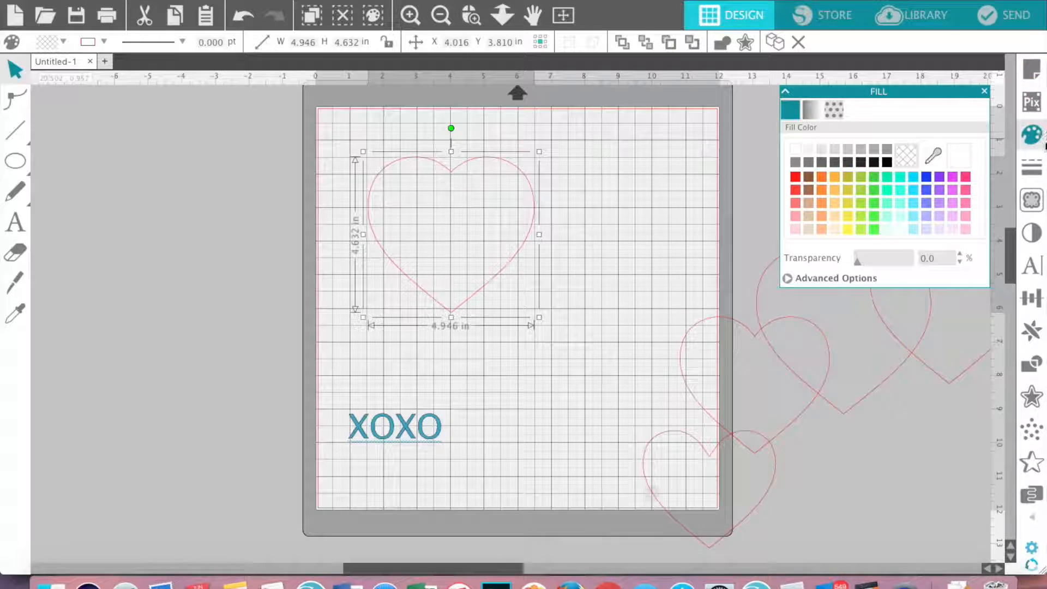
Step: View the gradient and pattern fill choices and expand the advanced options for each of them
left_click(1025, 134)
left_click(813, 109)
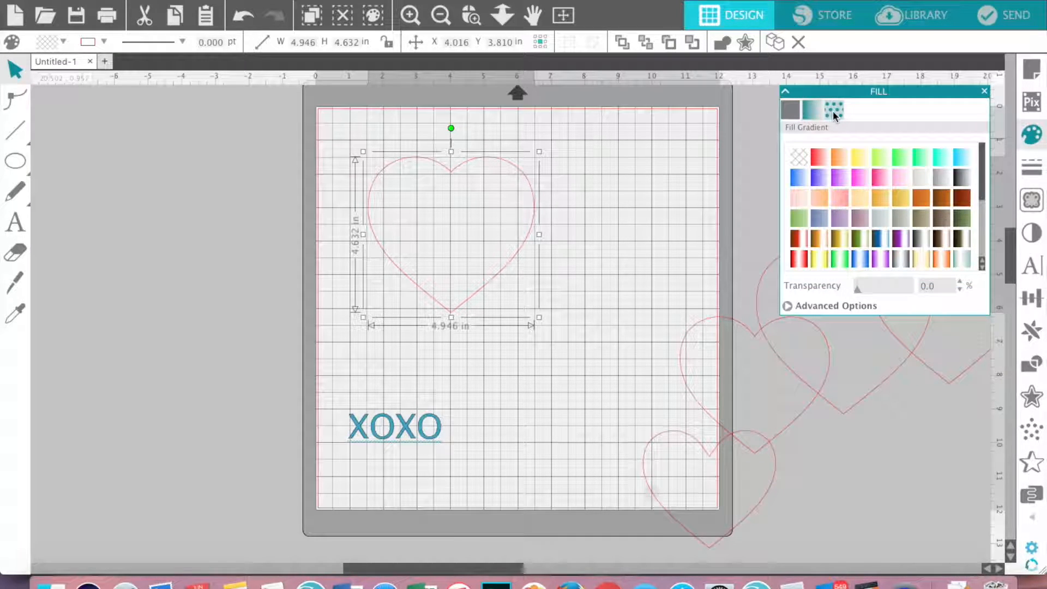
left_click(833, 110)
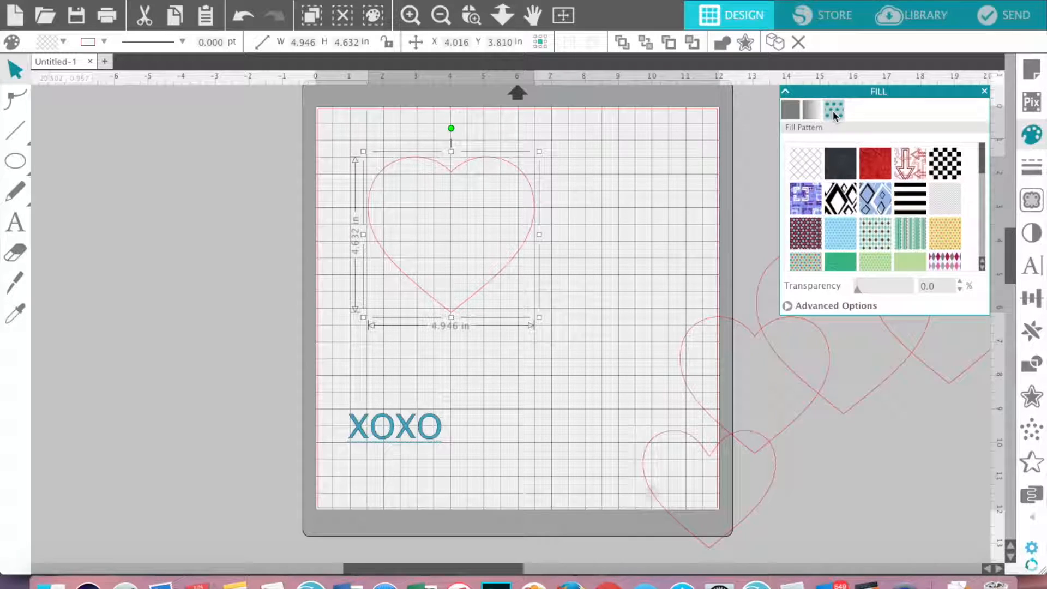
left_click(828, 306)
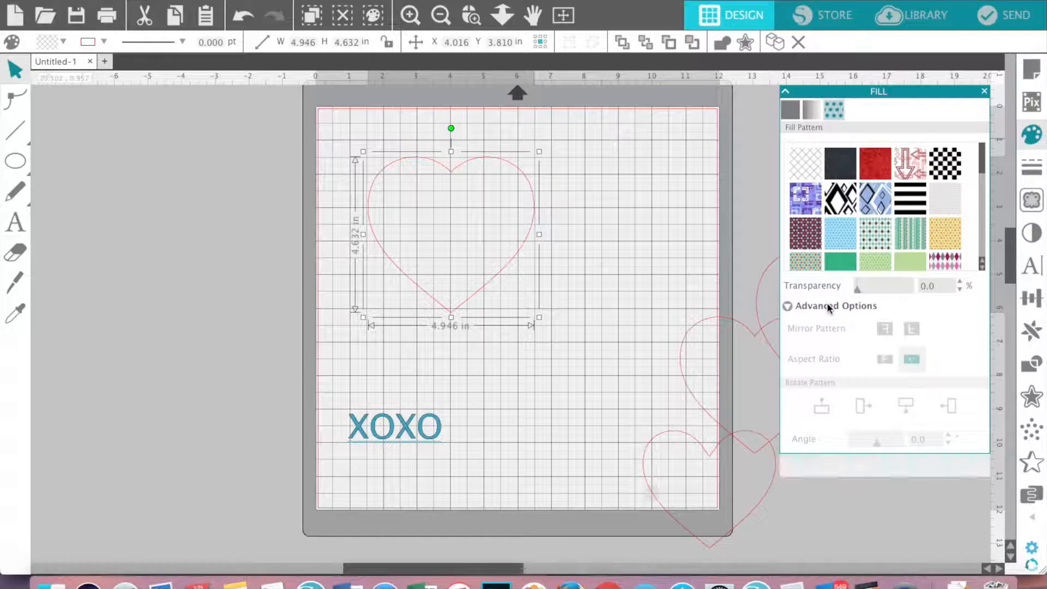
left_click(811, 110)
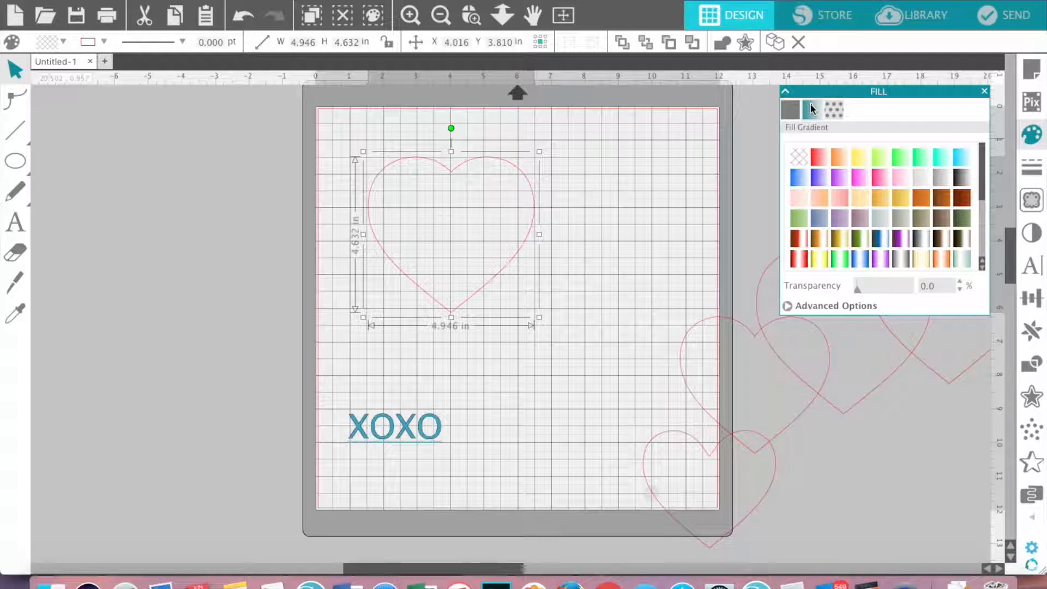
left_click(847, 307)
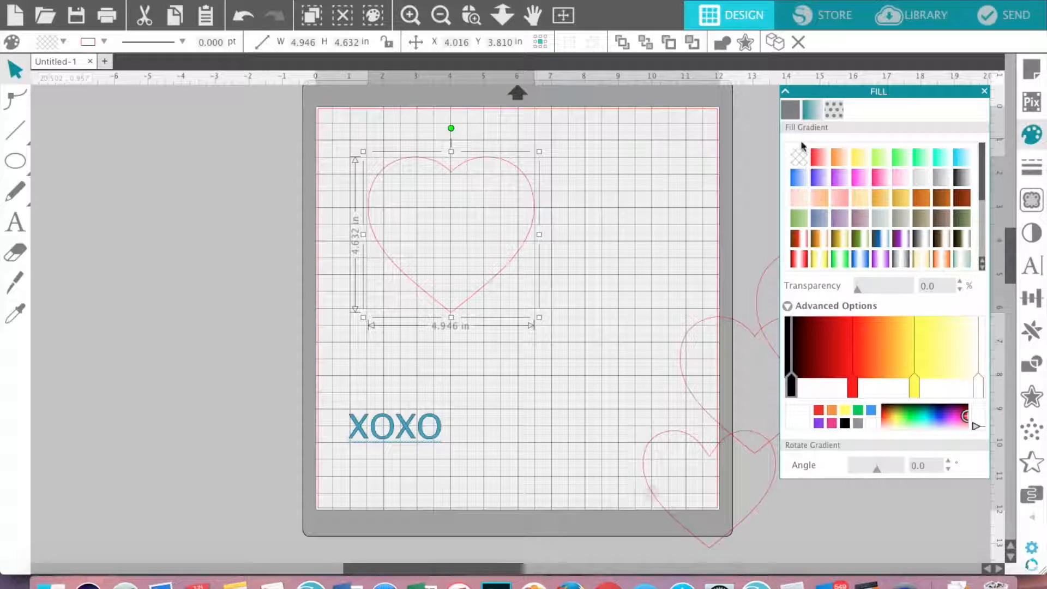
Step: View the advanced options of the solid fill colour and the pattern fill, and return to the solid fill colours
left_click(790, 110)
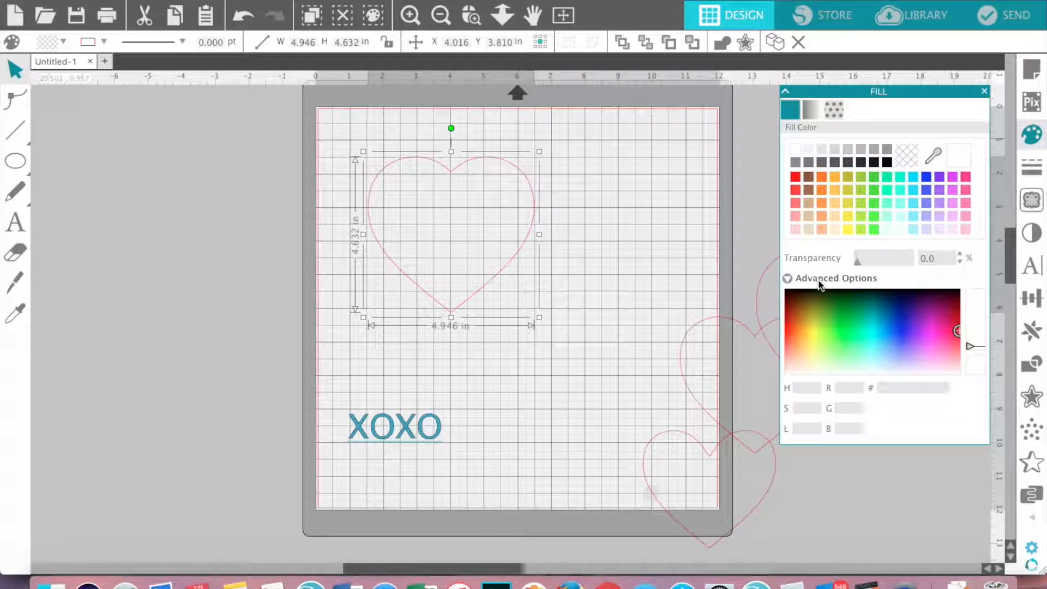
left_click(833, 109)
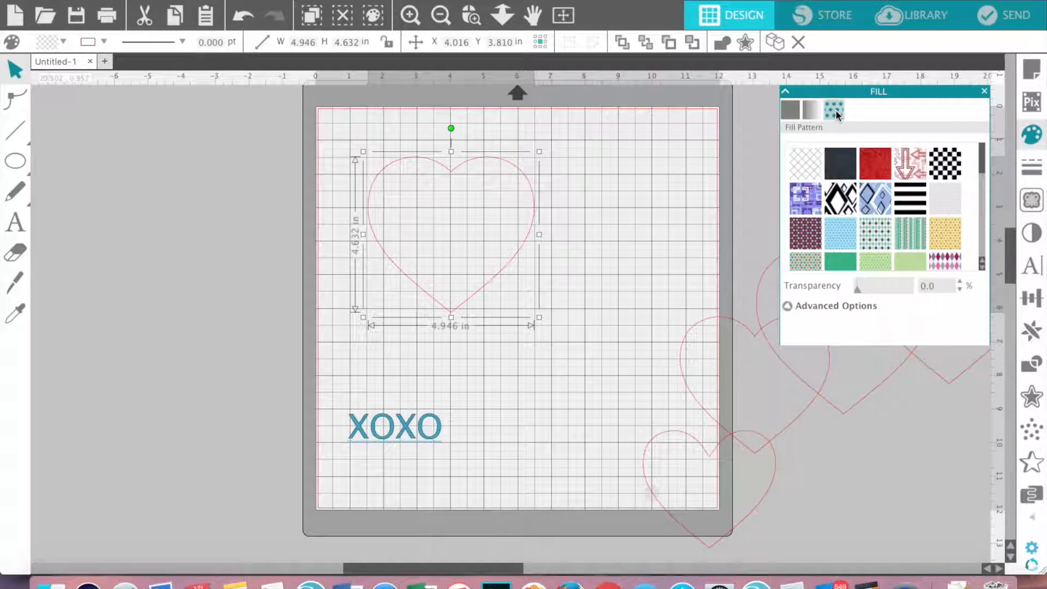
left_click(850, 306)
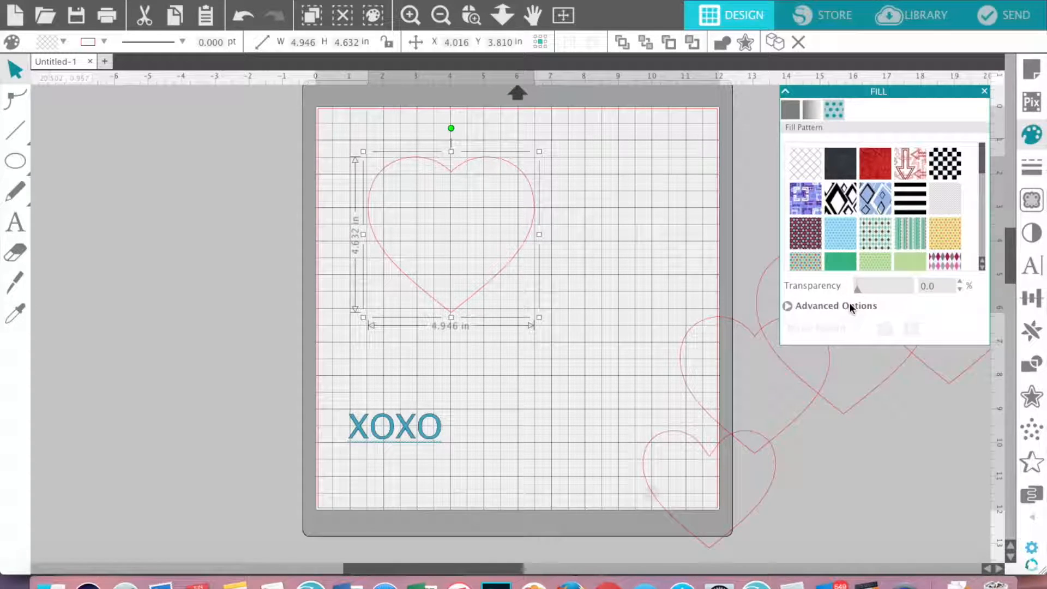
left_click(851, 306)
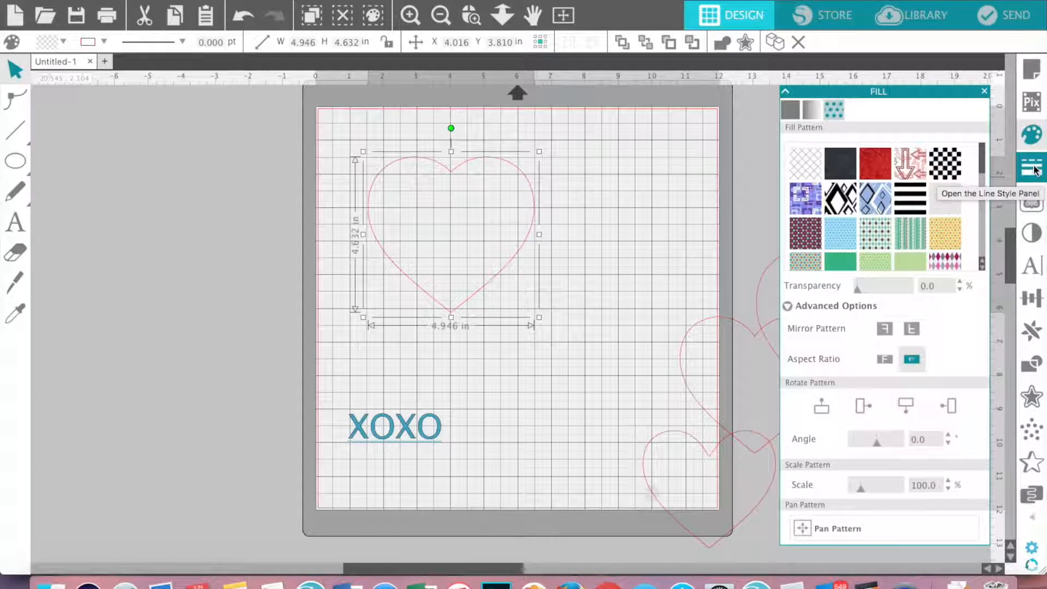
left_click(1031, 138)
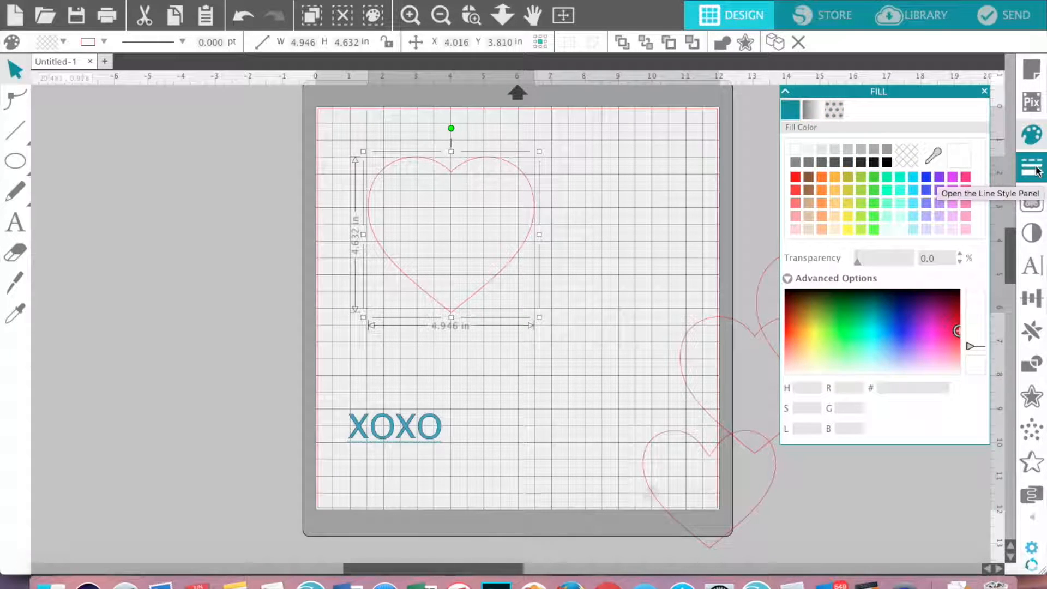
Step: Open the Line Style settings and try several dashed line styles on the selected heart's outline
left_click(1036, 171)
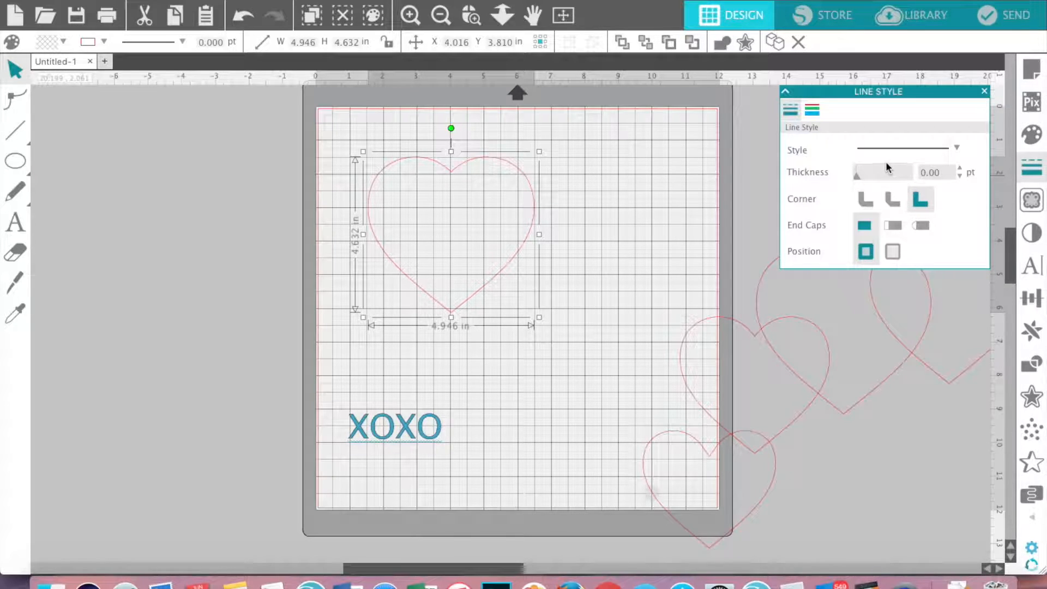
left_click(956, 147)
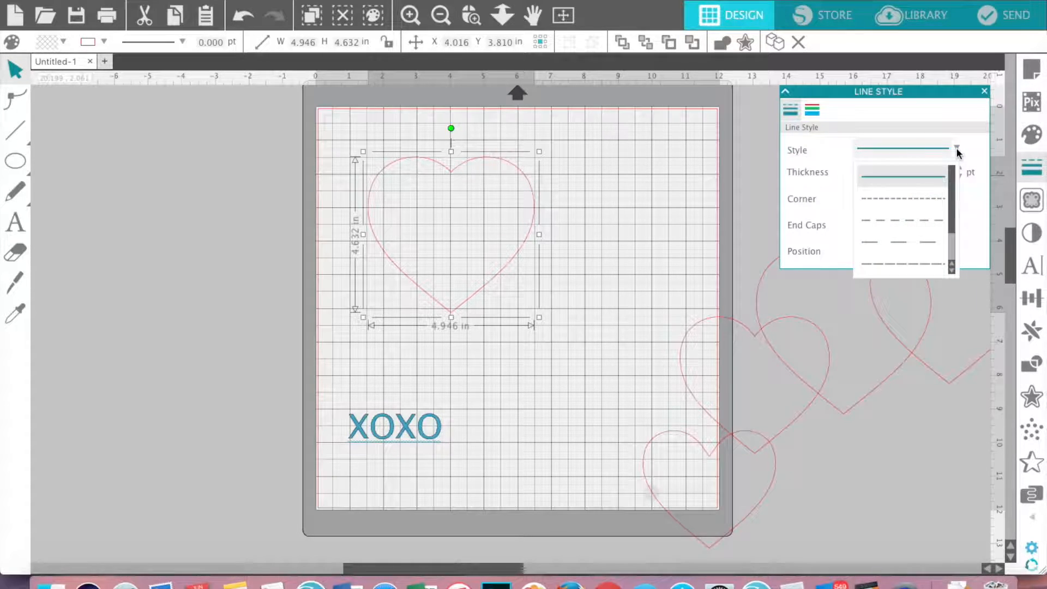
left_click(924, 202)
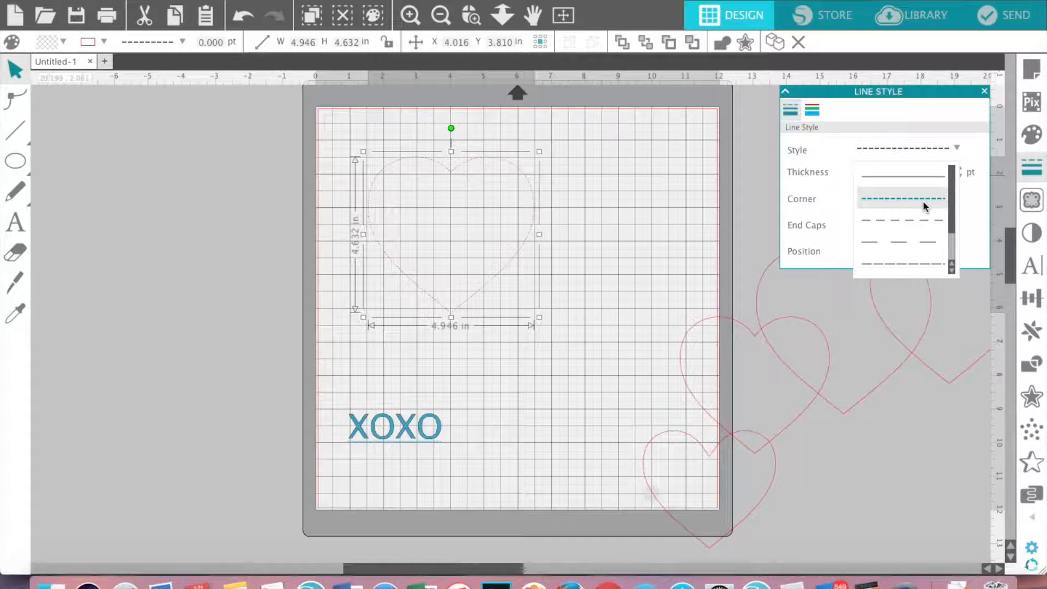
left_click(919, 221)
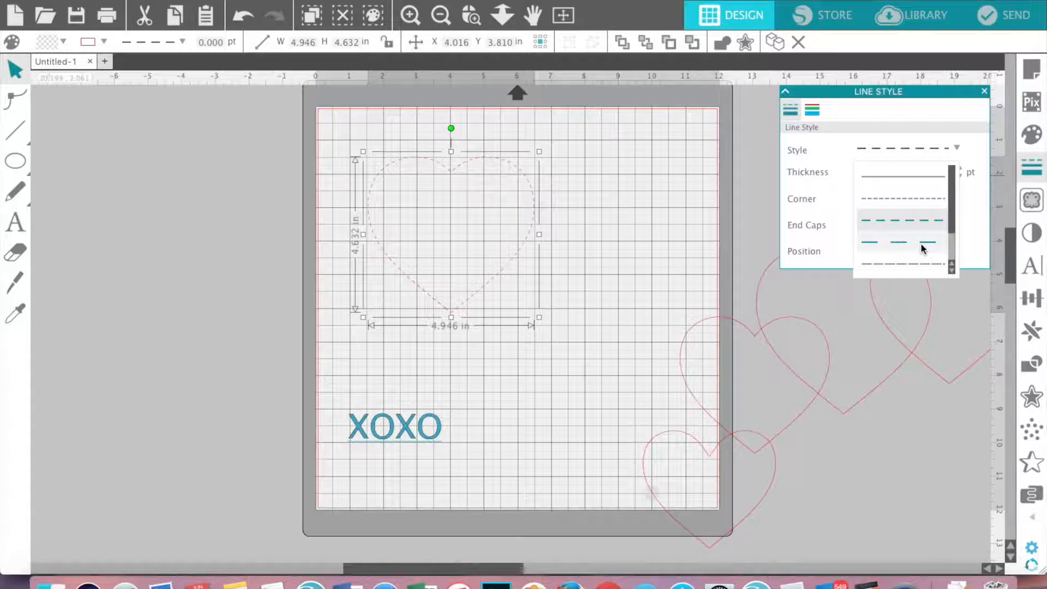
left_click(921, 244)
left_click(921, 264)
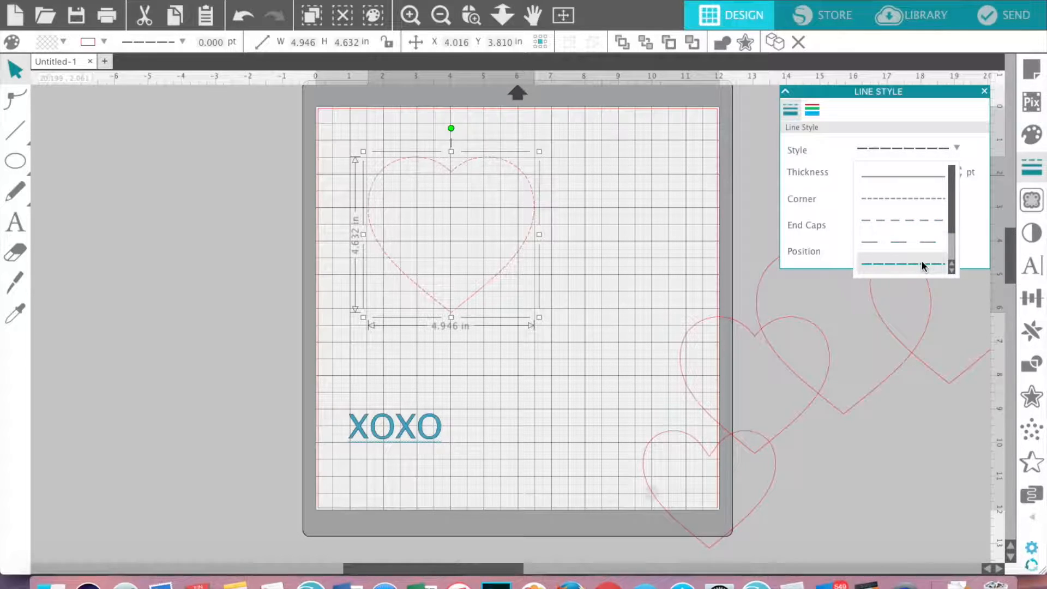
Step: Examine the full list of available dashed and dash-dot line styles for the heart's outline
left_click(952, 269)
left_click(953, 270)
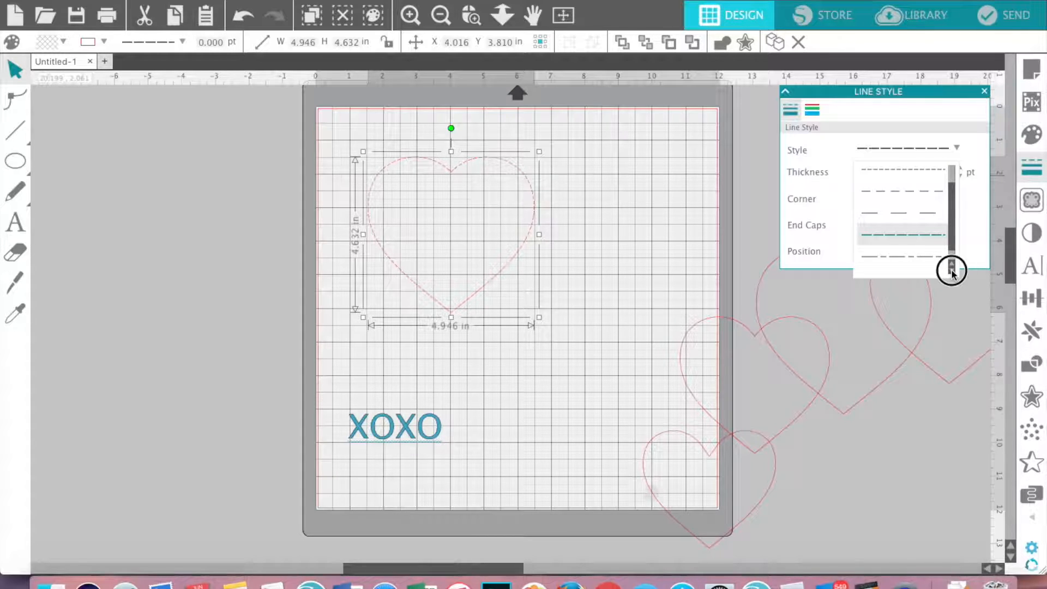
left_click(957, 150)
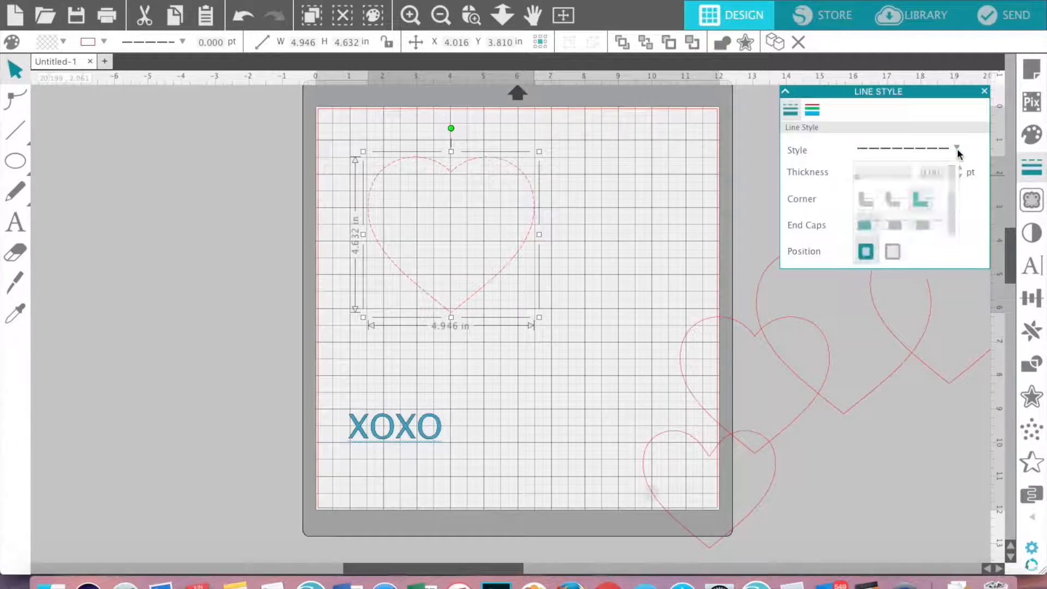
left_click(957, 148)
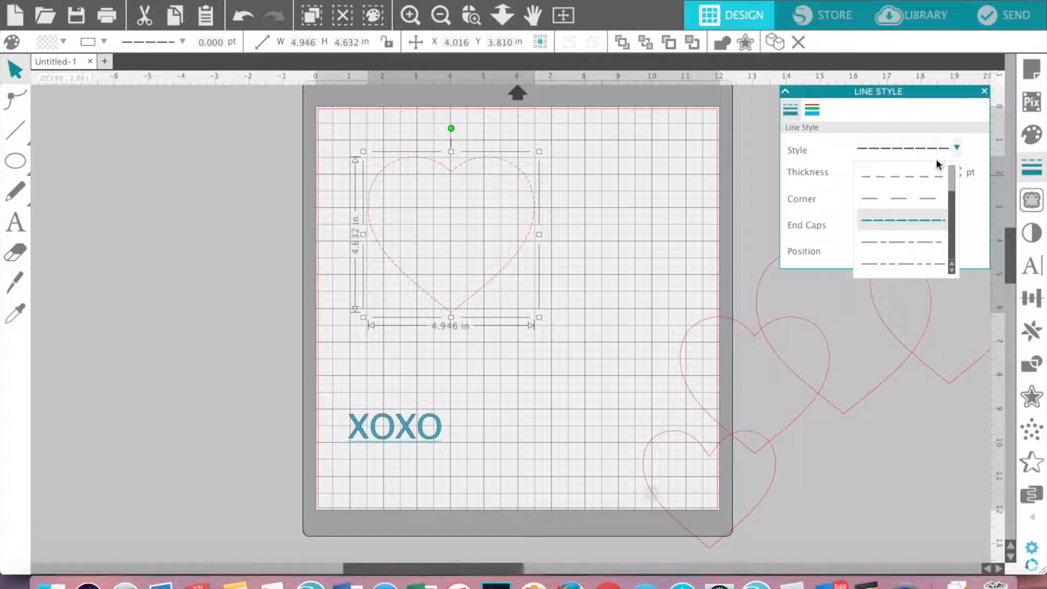
left_click(950, 198)
left_click_drag(949, 198, 952, 167)
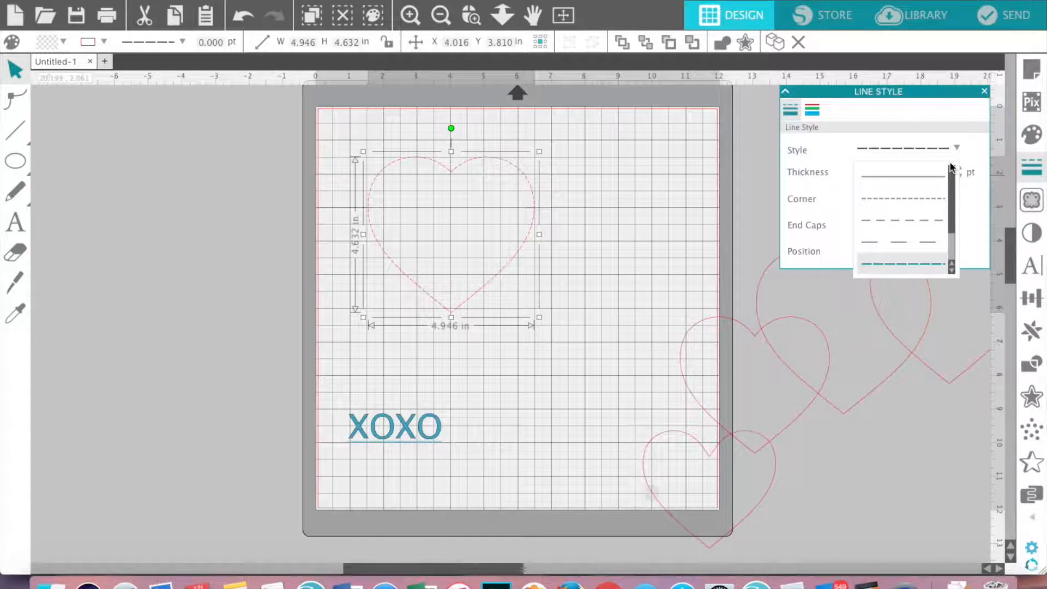
scroll(919, 196, "down", 2)
scroll(920, 200, "up", 2)
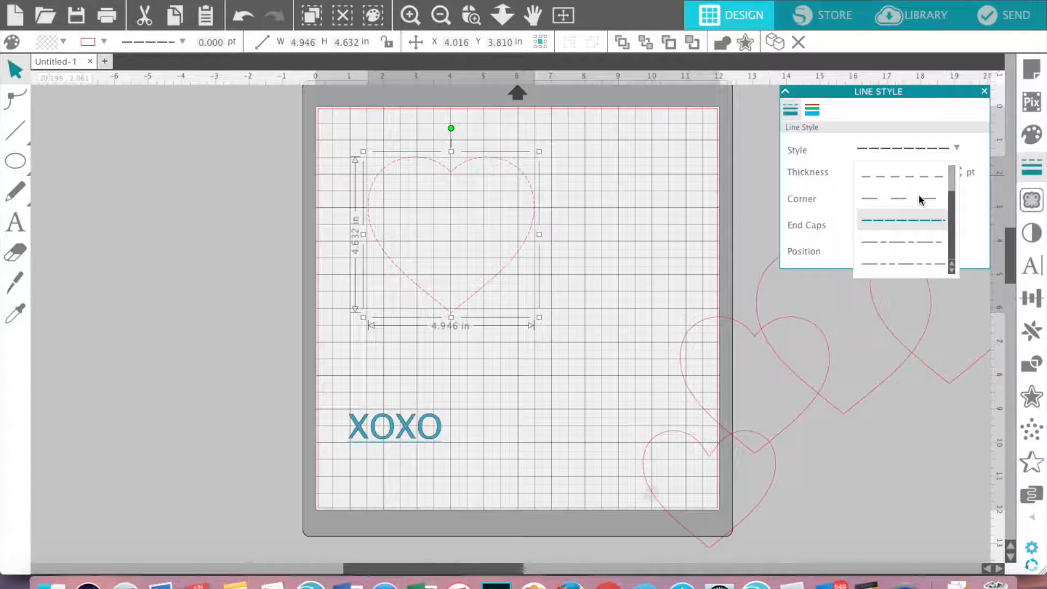
scroll(919, 195, "down", 2)
scroll(919, 195, "up", 2)
scroll(919, 195, "down", 2)
scroll(919, 196, "up", 2)
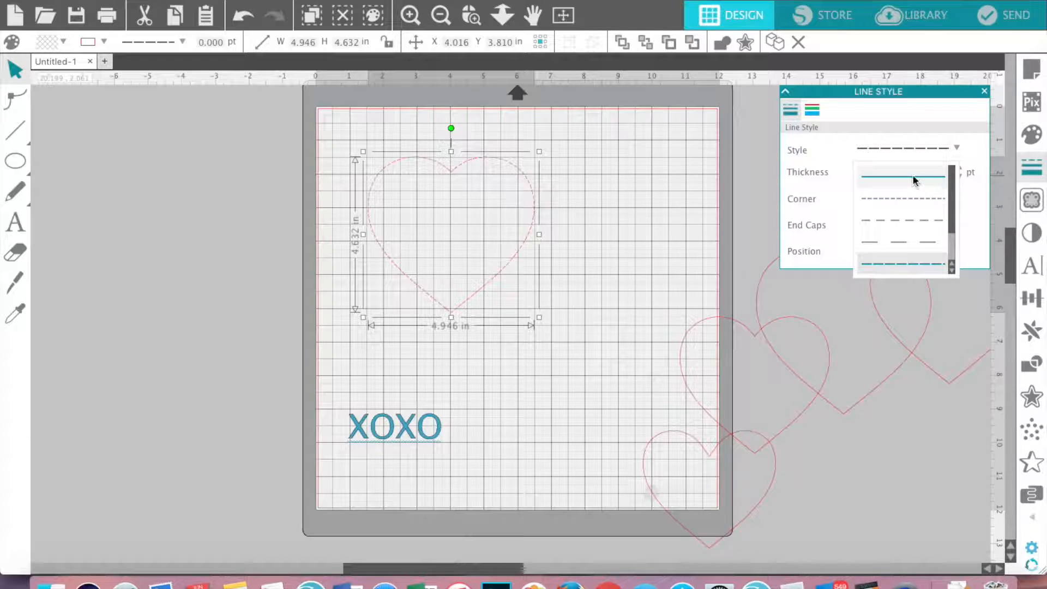
Step: Set the heart's outline to the solid line style and show the line colour options
left_click(913, 175)
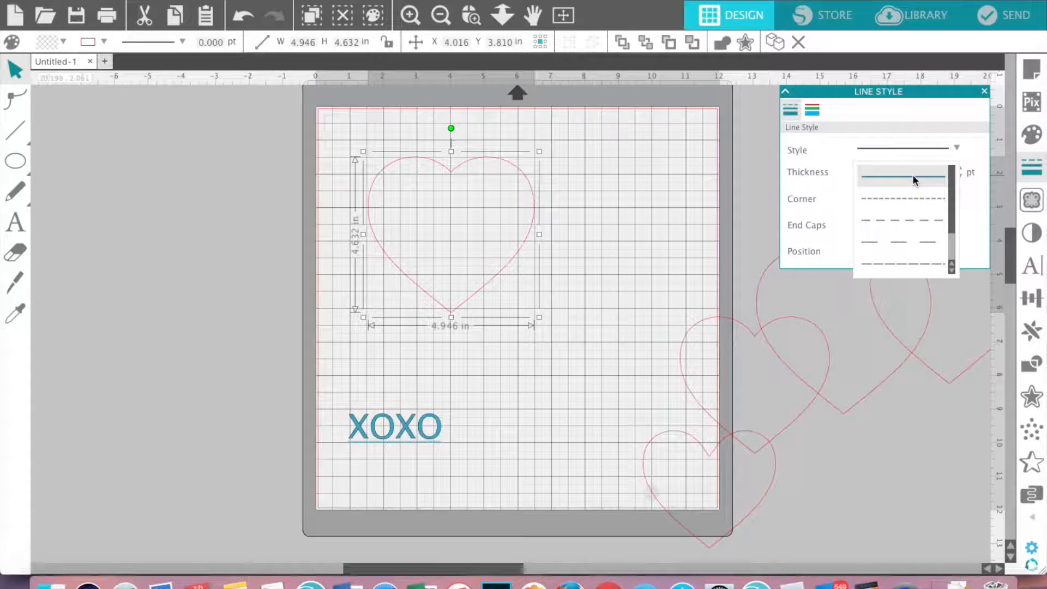
left_click(862, 107)
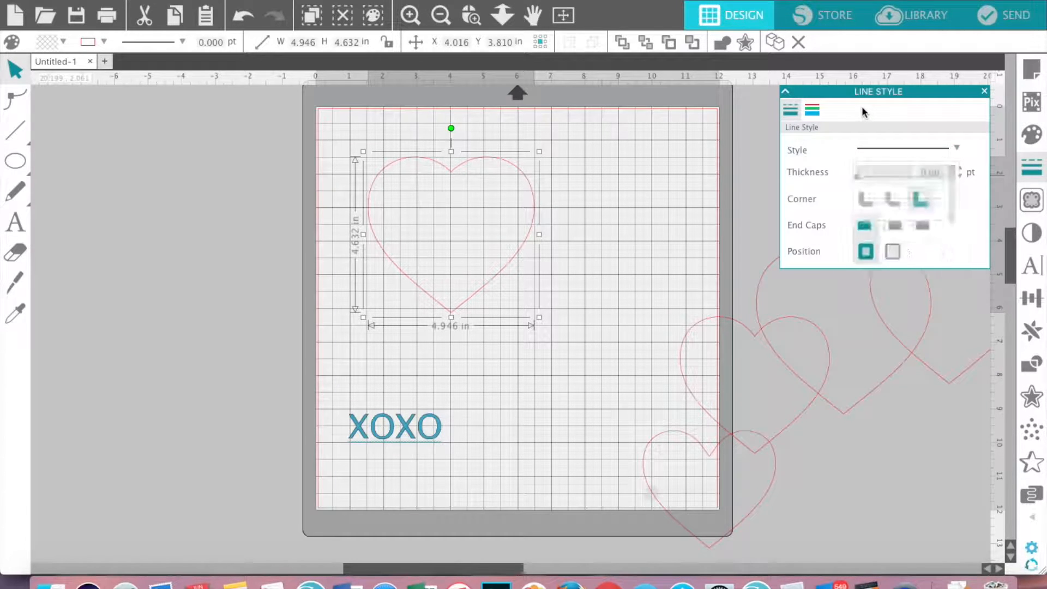
left_click(812, 111)
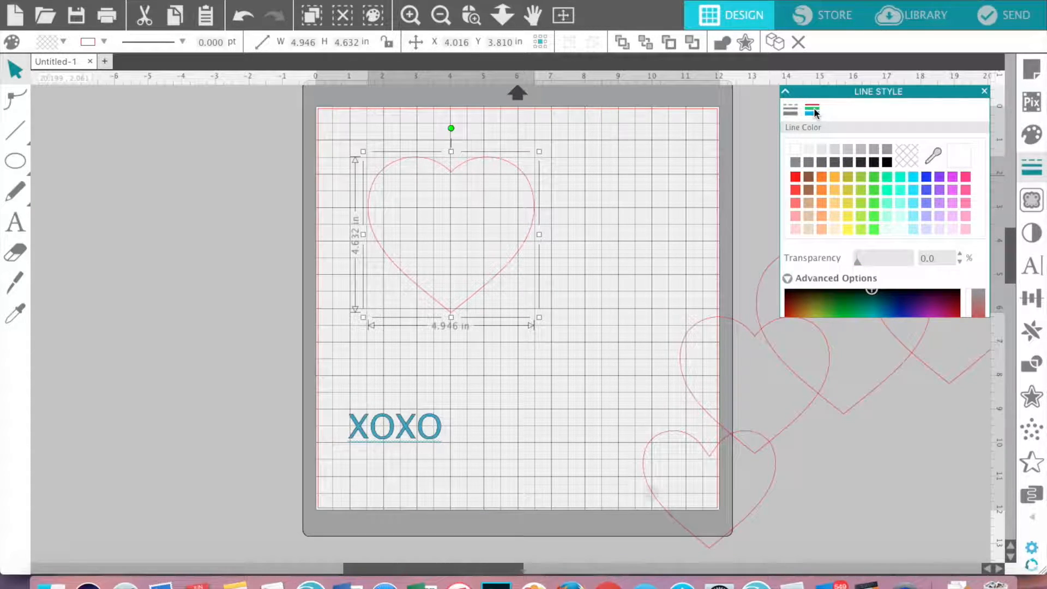
Step: Collapse and reopen the advanced options of the line colour to view the custom colour picker
left_click(813, 279)
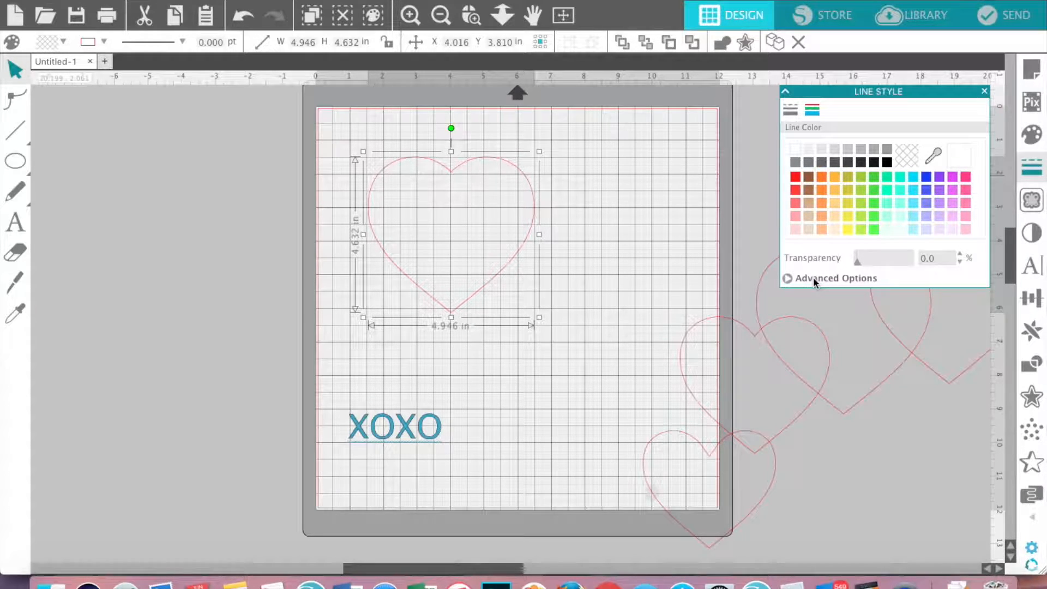
left_click(813, 278)
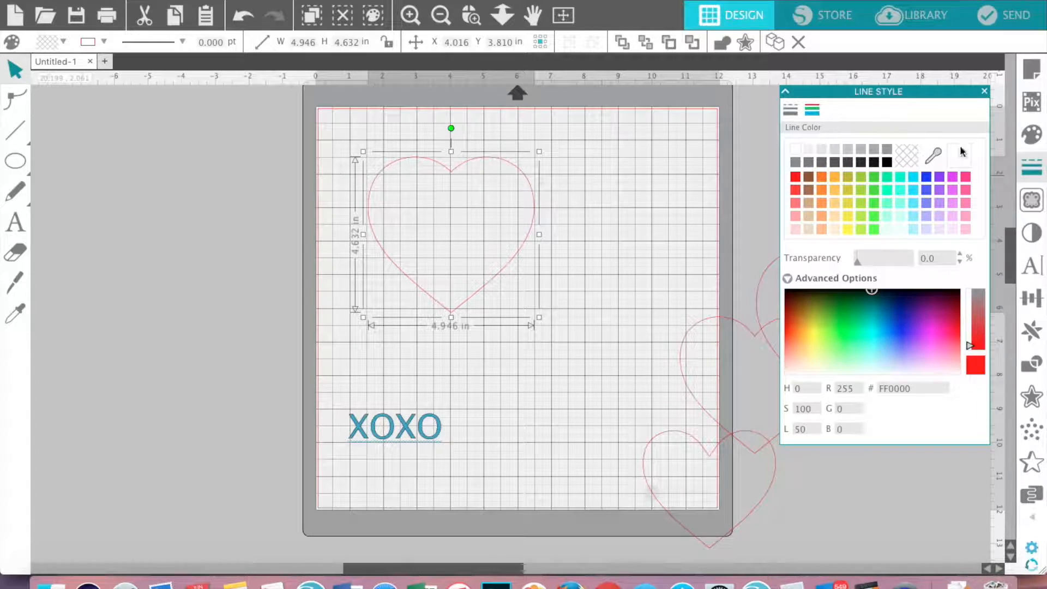
Step: Trace the outer edge within a trace area of about 6.5 by 5.2 in around the large heart, using the outline preview
left_click(1032, 203)
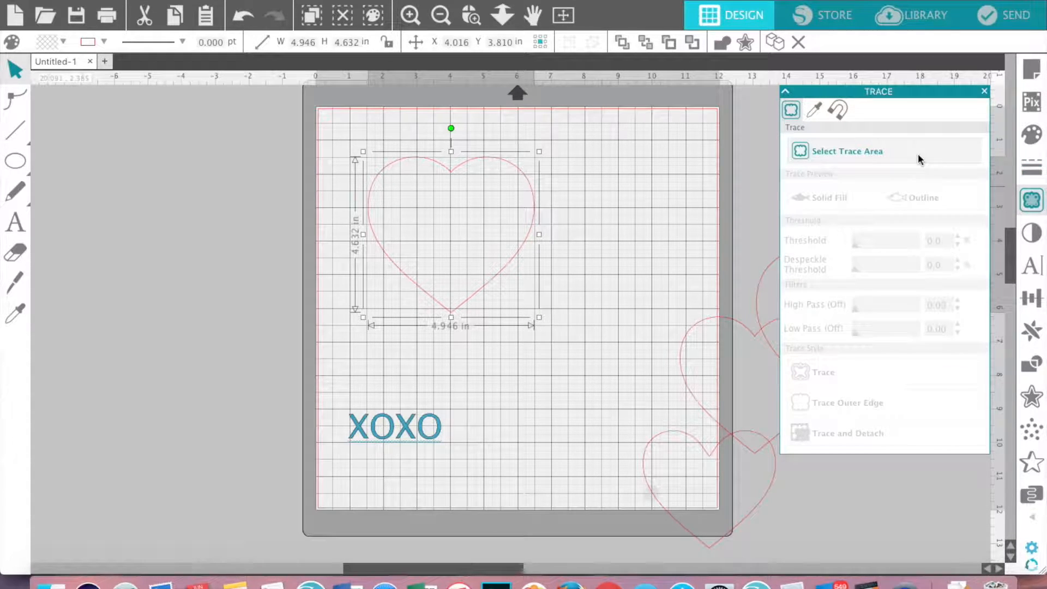
left_click(853, 148)
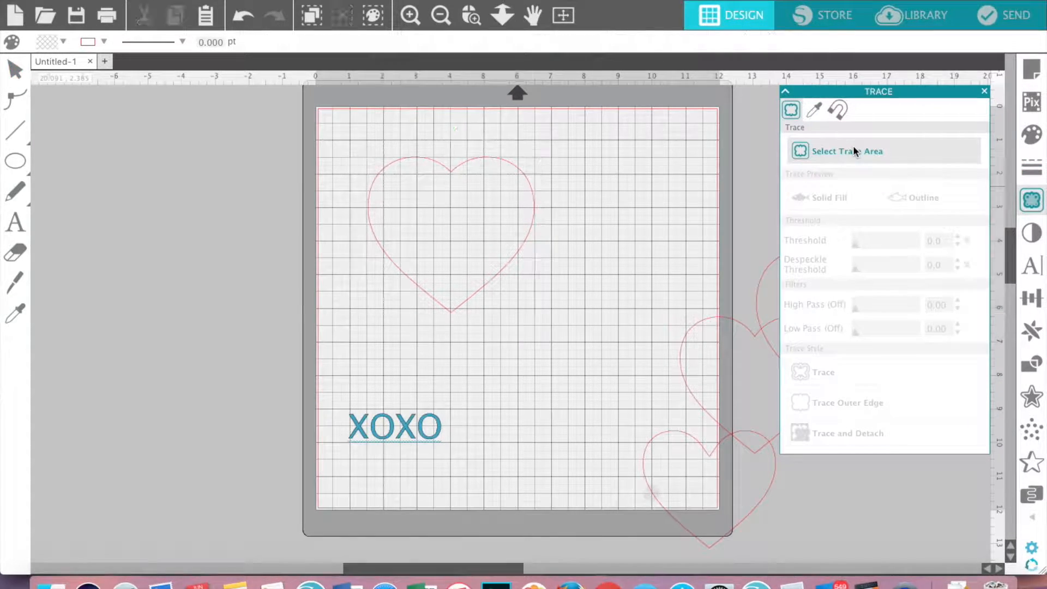
left_click_drag(344, 152, 563, 324)
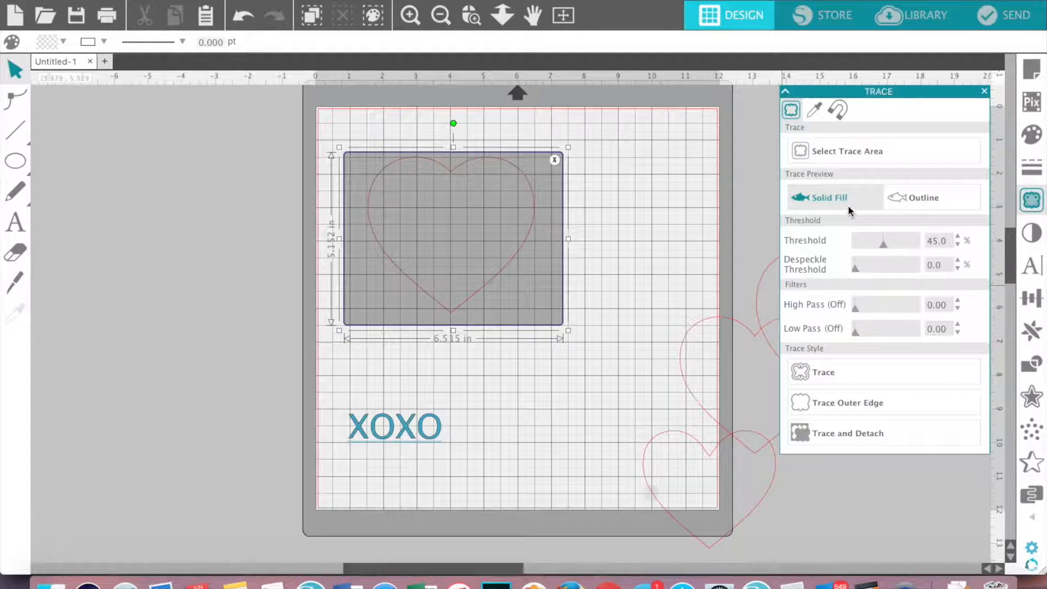
left_click(909, 197)
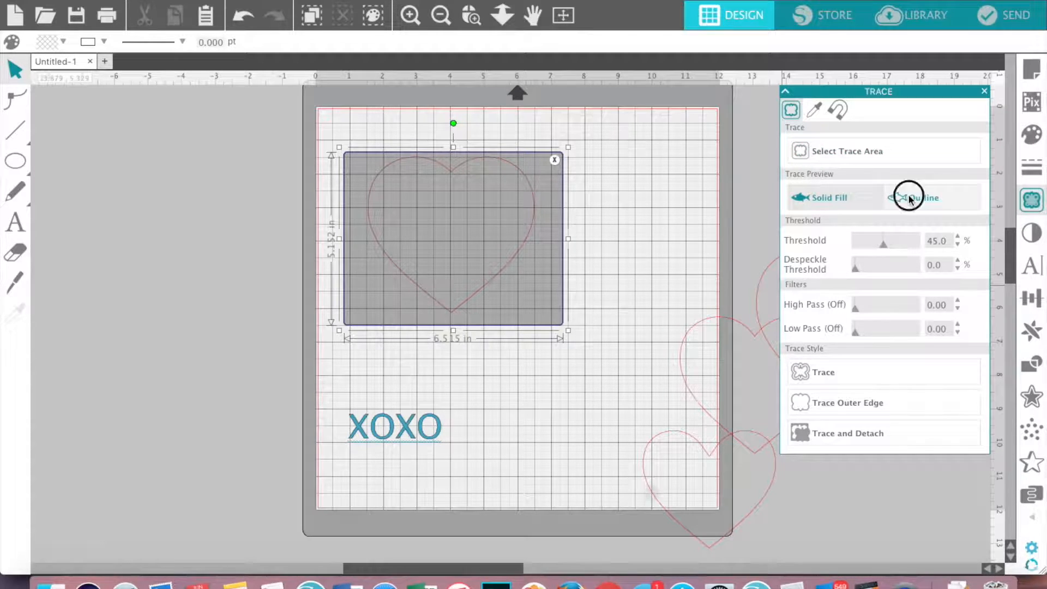
left_click(839, 398)
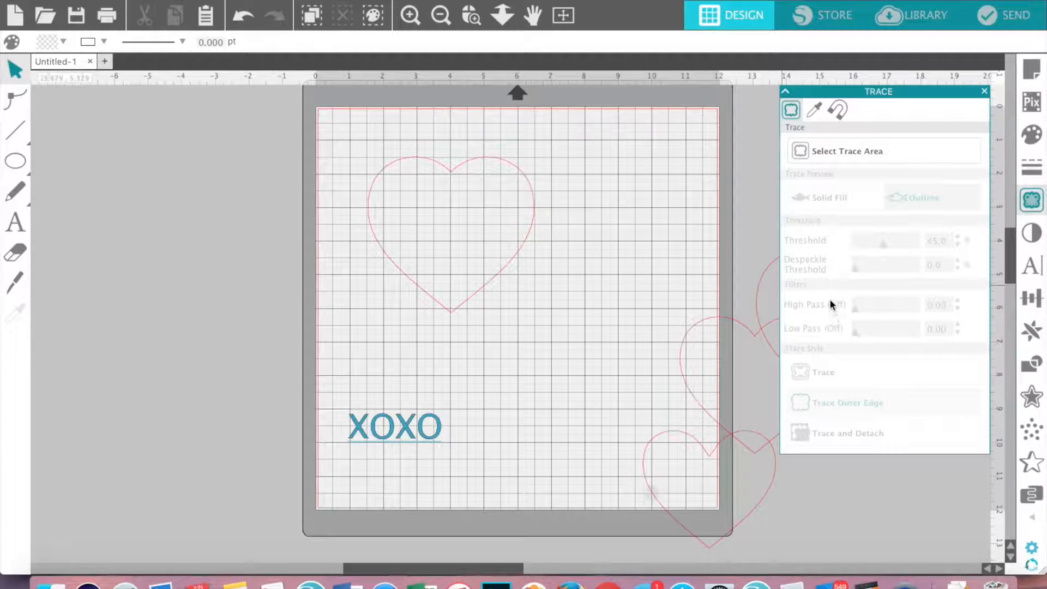
left_click(847, 156)
left_click(513, 226)
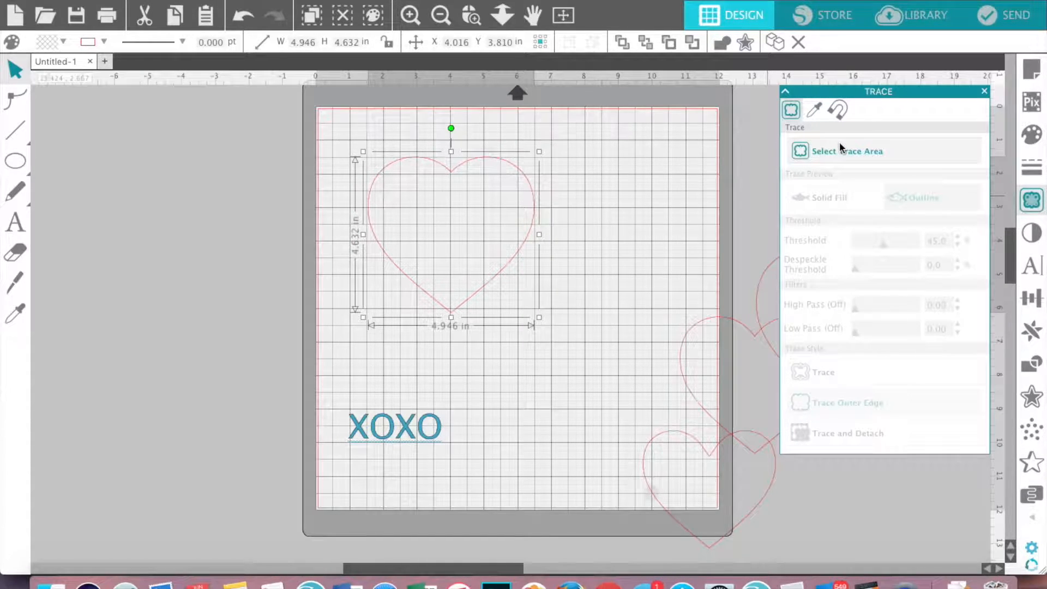
Step: View the Trace by Color options and try a Magnet Trace around the large heart's outline
left_click(816, 109)
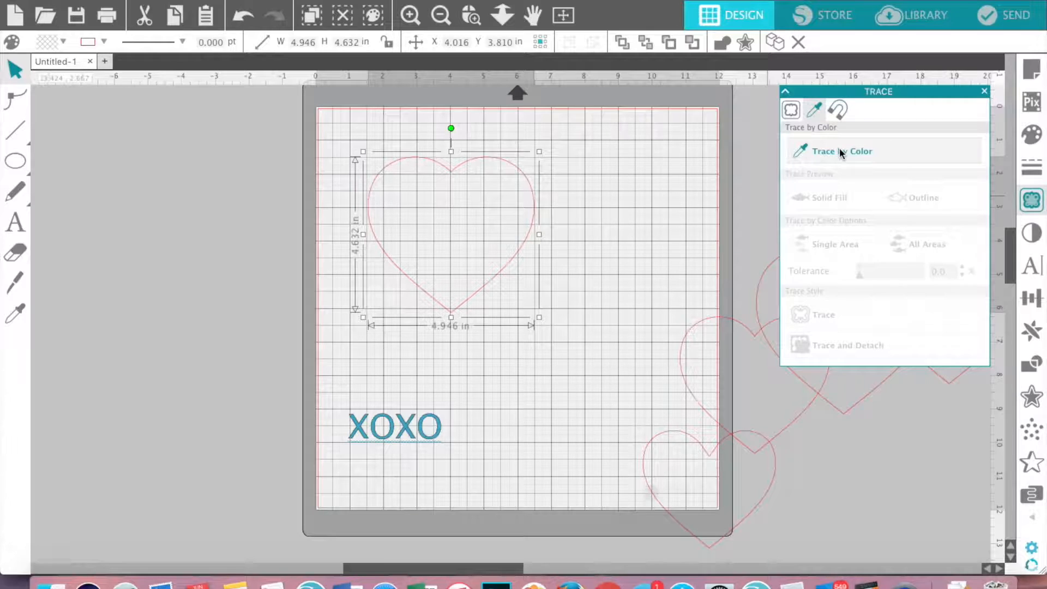
left_click(839, 110)
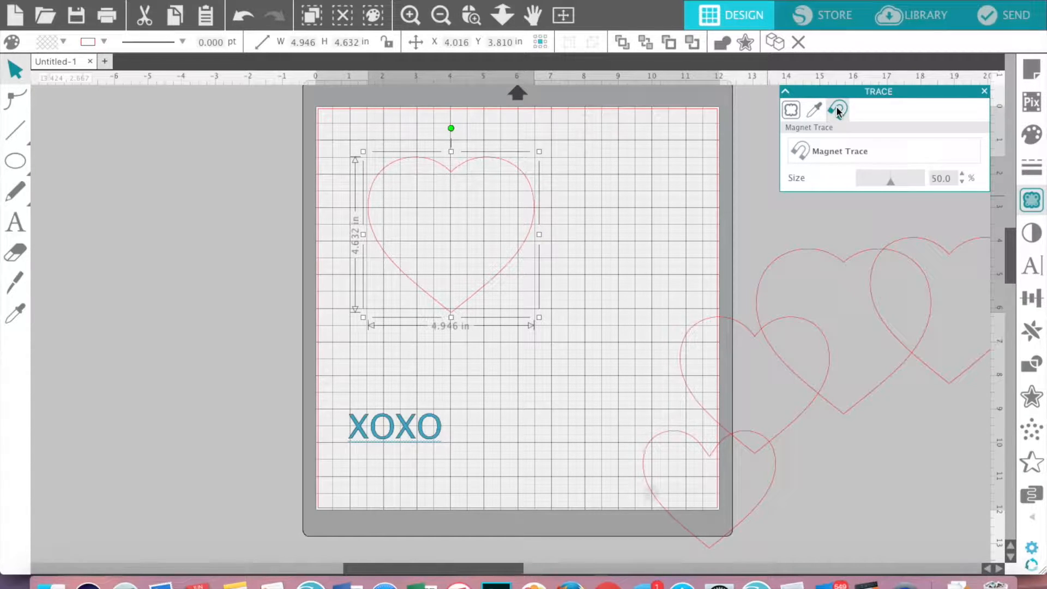
left_click(836, 152)
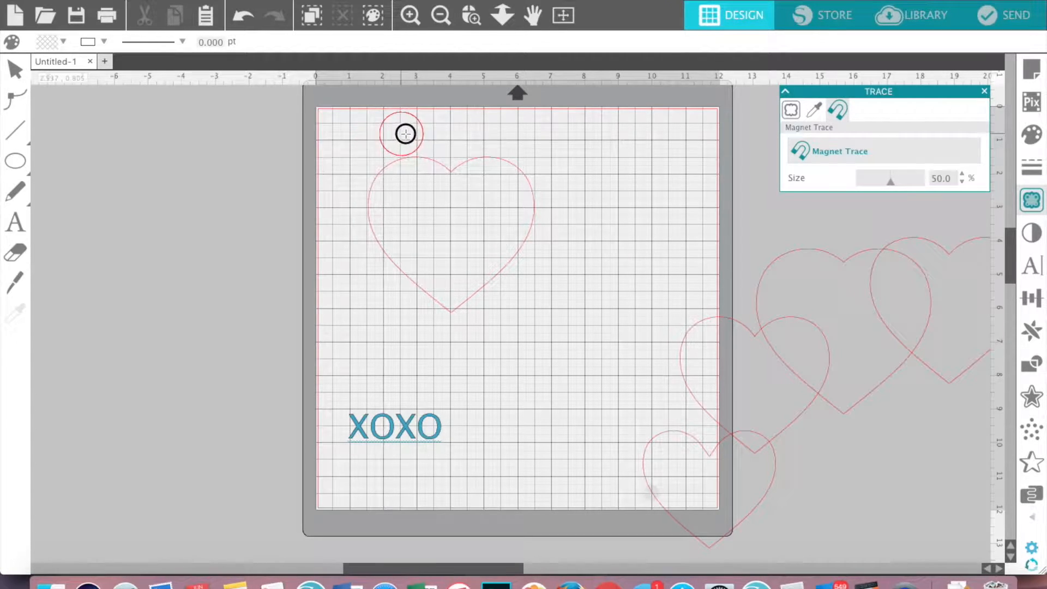
left_click(429, 133)
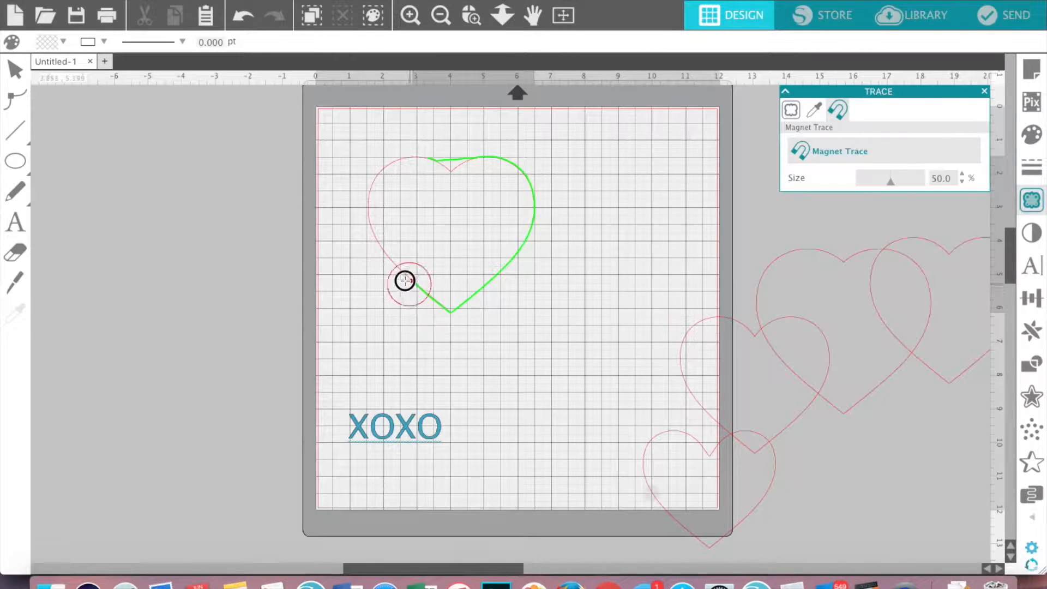
left_click(403, 158)
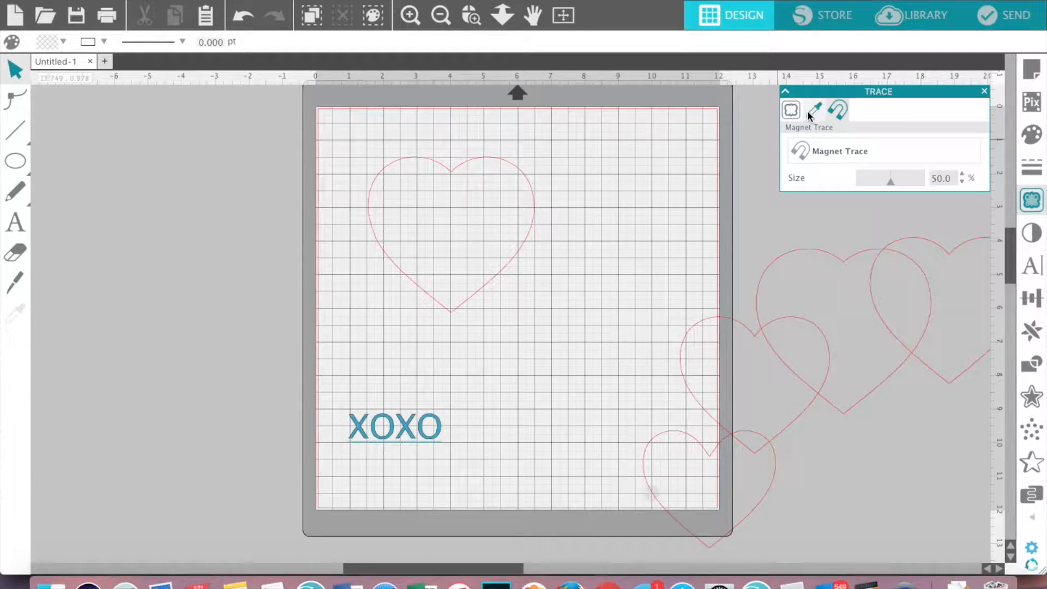
Step: Look through the Image Effects options, including Grey Shade, Colorize, Contrast, Brightness & Saturation, Gamma and Shadow
left_click(1032, 234)
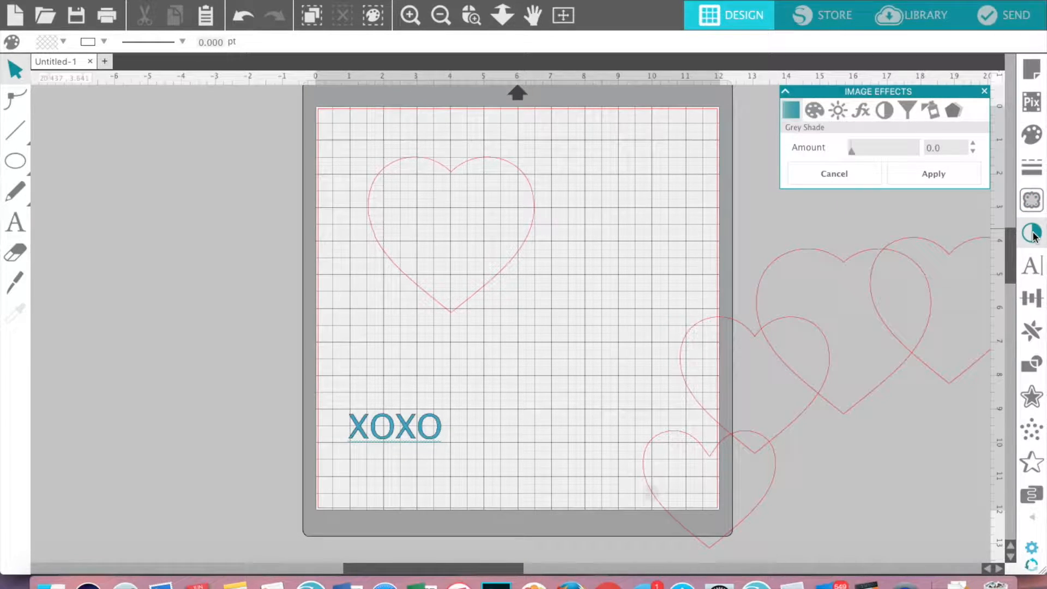
left_click(815, 111)
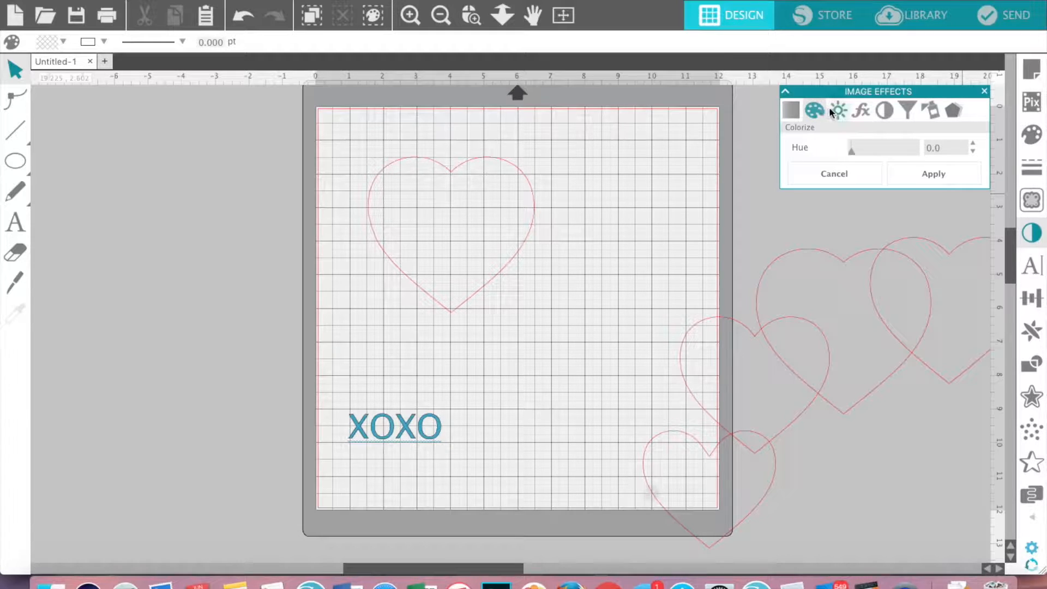
left_click(839, 111)
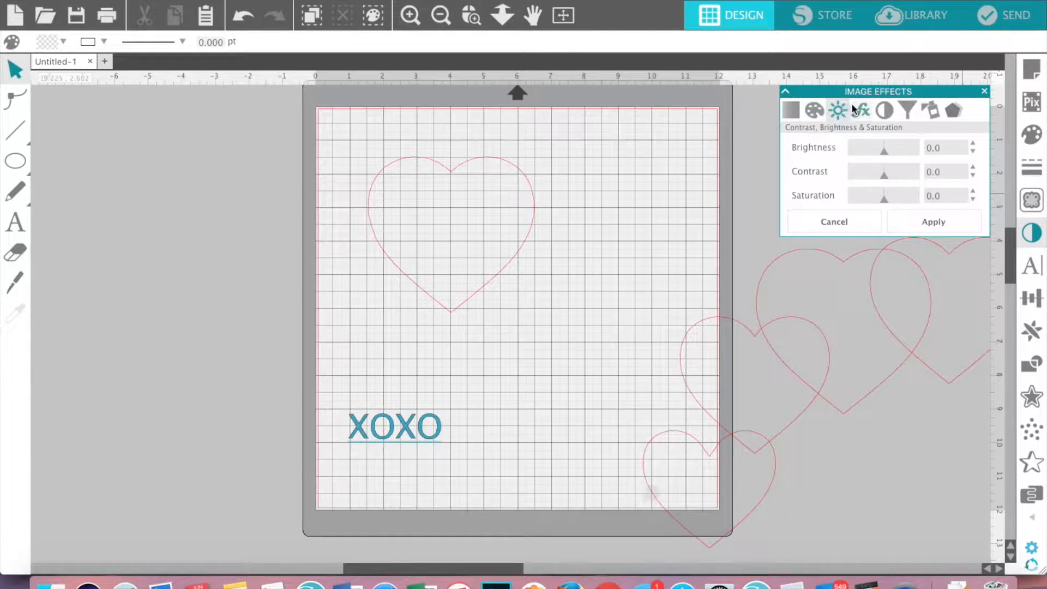
left_click(862, 110)
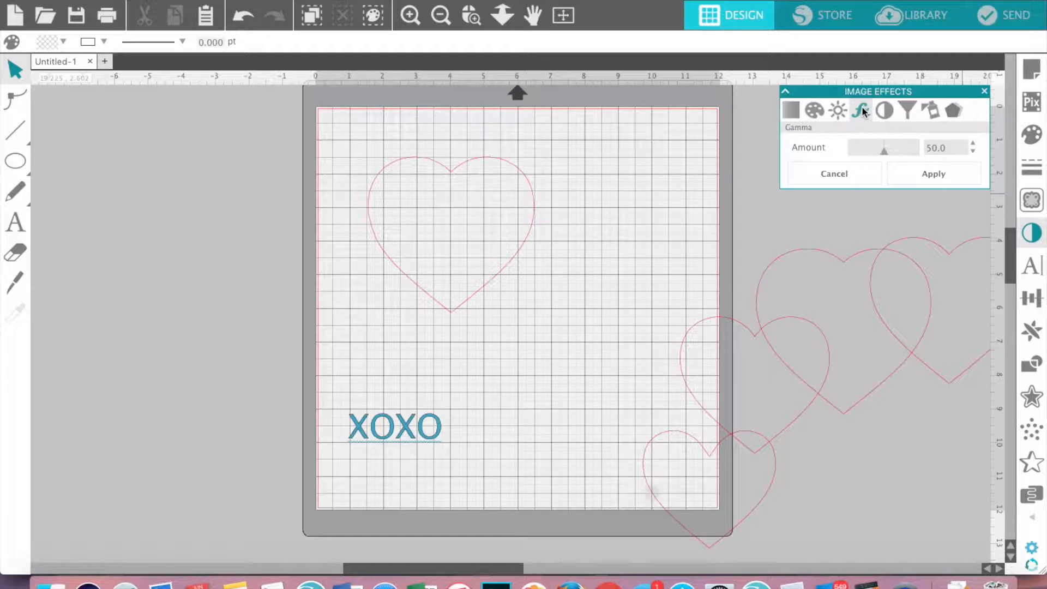
left_click(837, 112)
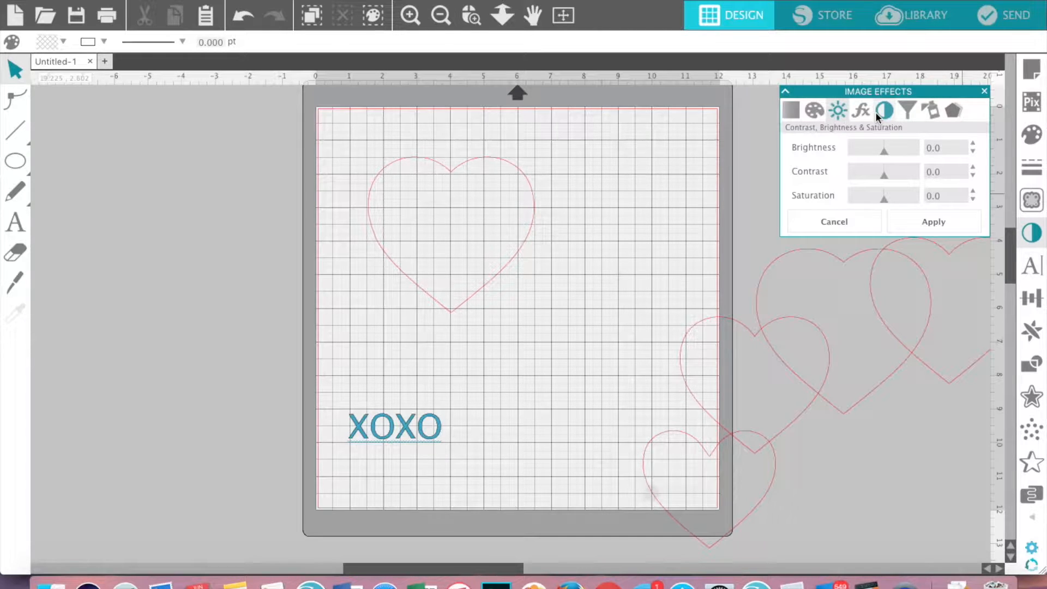
left_click(948, 113)
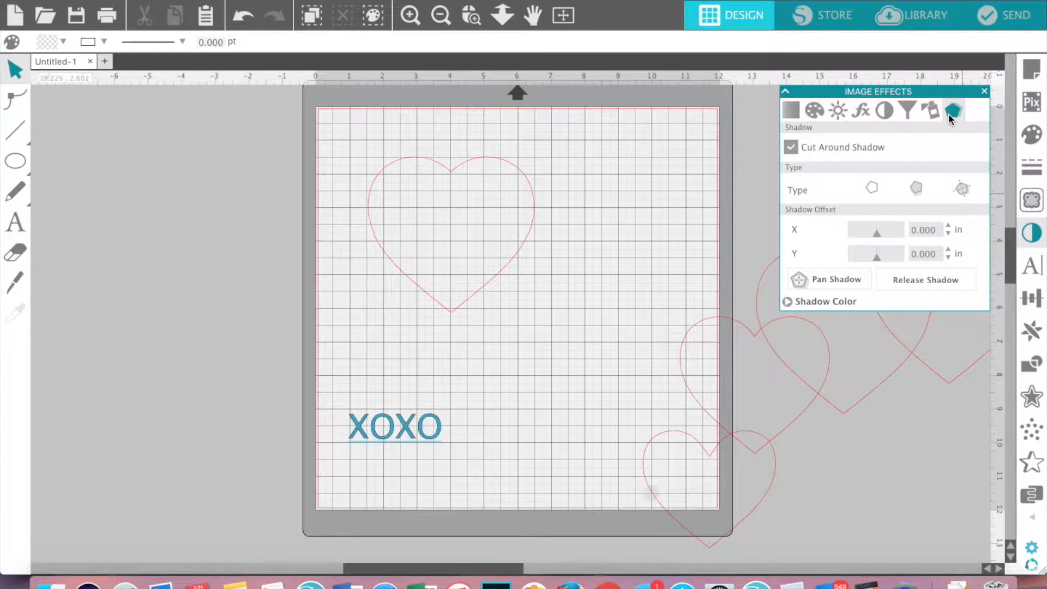
left_click(792, 111)
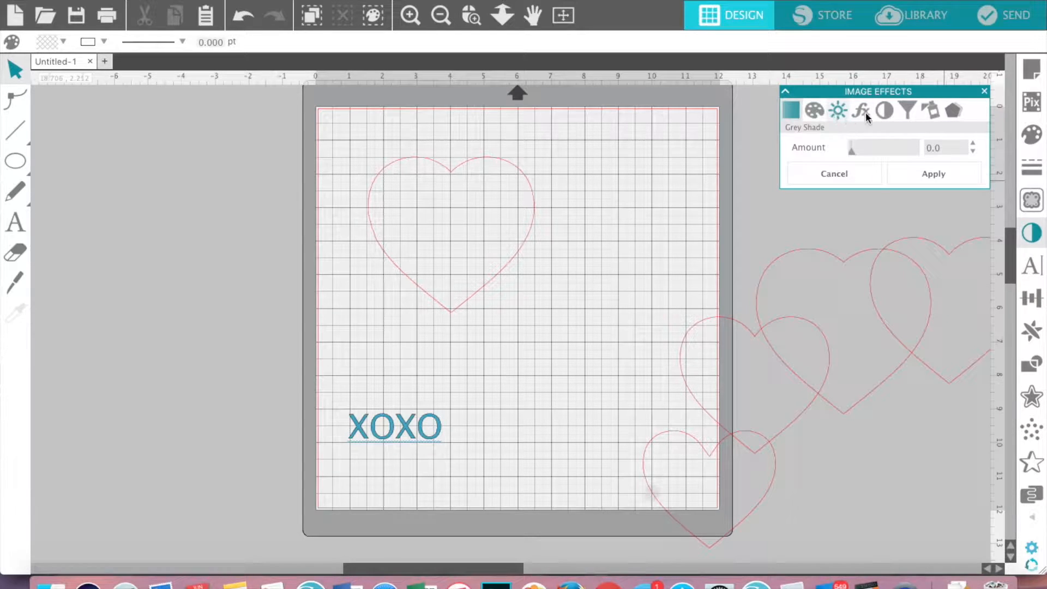
left_click(950, 112)
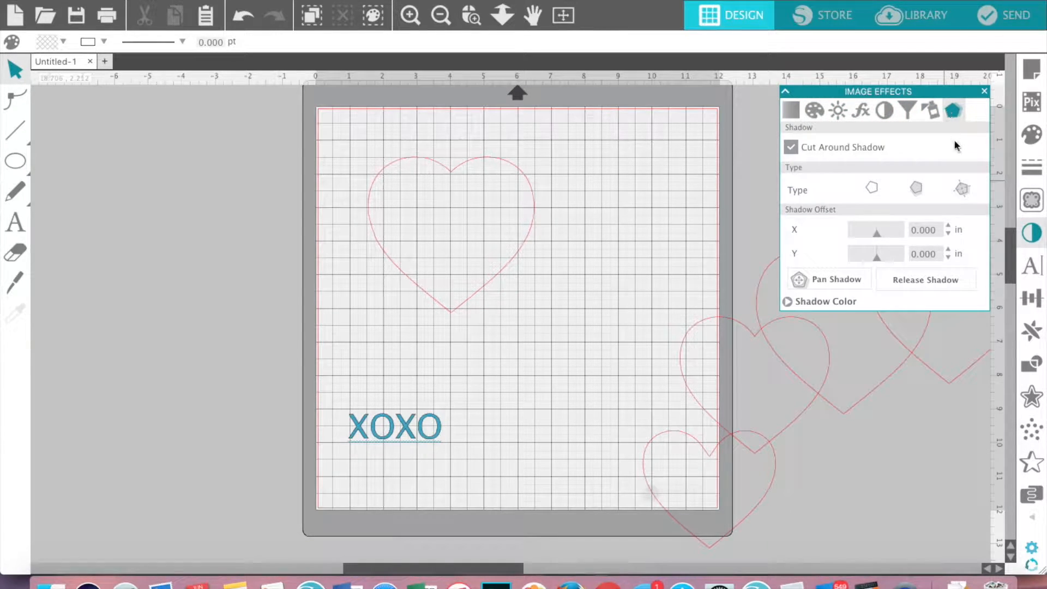
Step: Set the font of the whole XOXO text to LD Dream On and its character spacing to 95%
left_click(1032, 266)
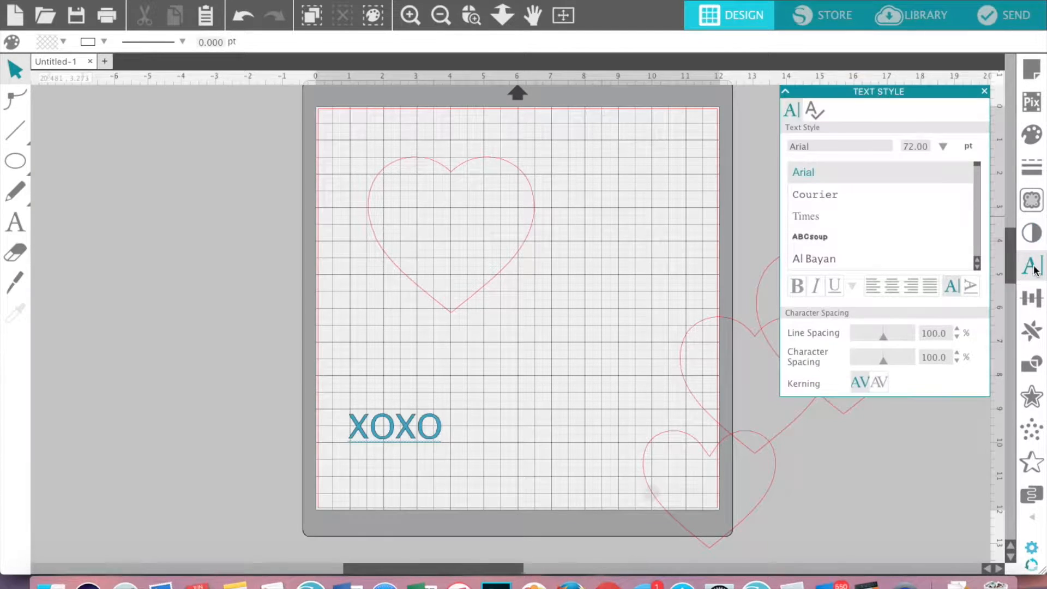
double_click(425, 426)
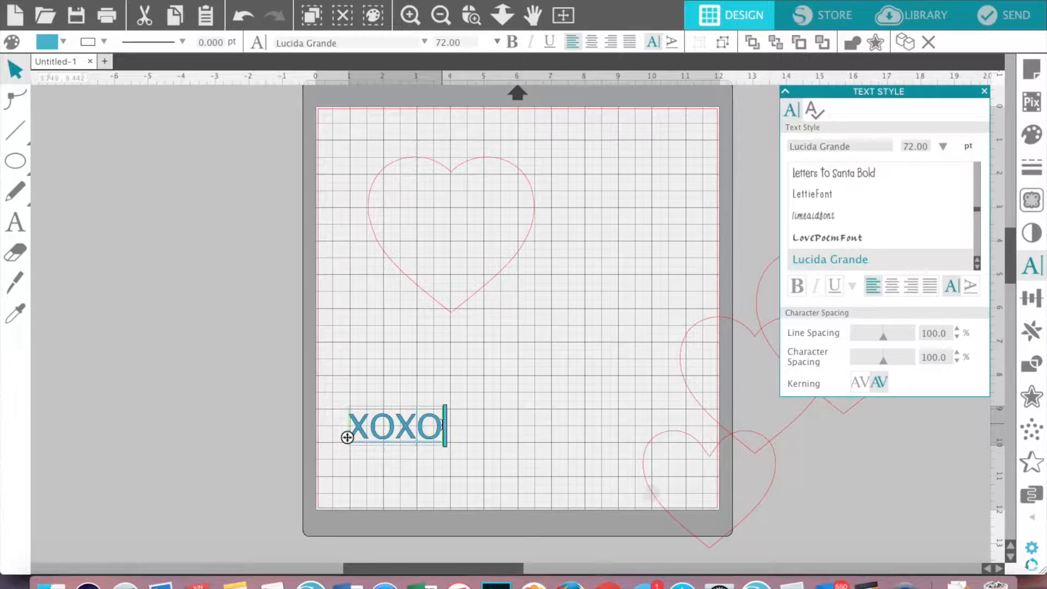
left_click(442, 425)
left_click_drag(441, 425, 355, 427)
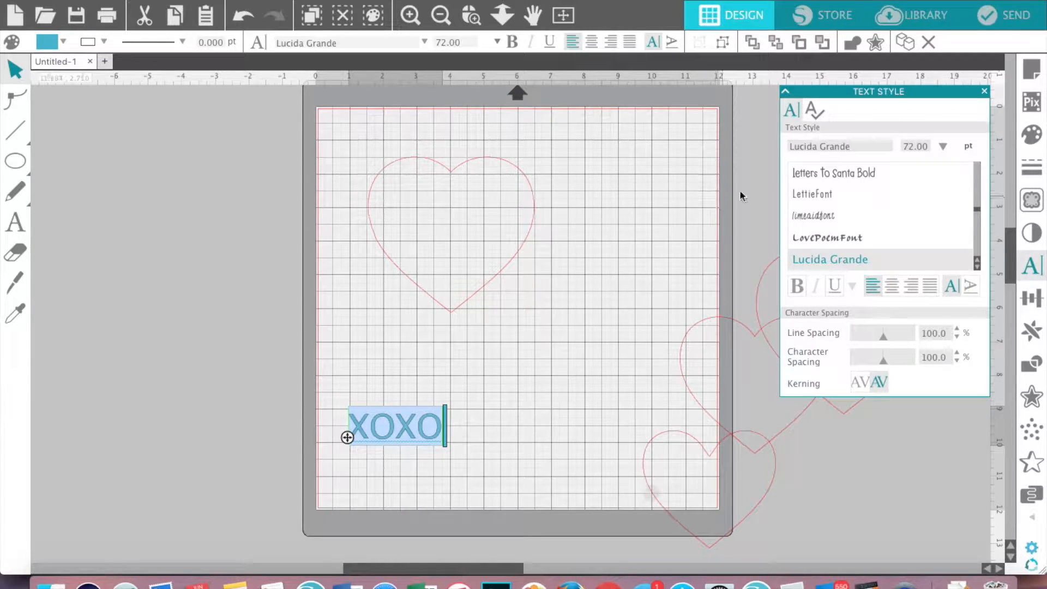
scroll(820, 191, "down", 3)
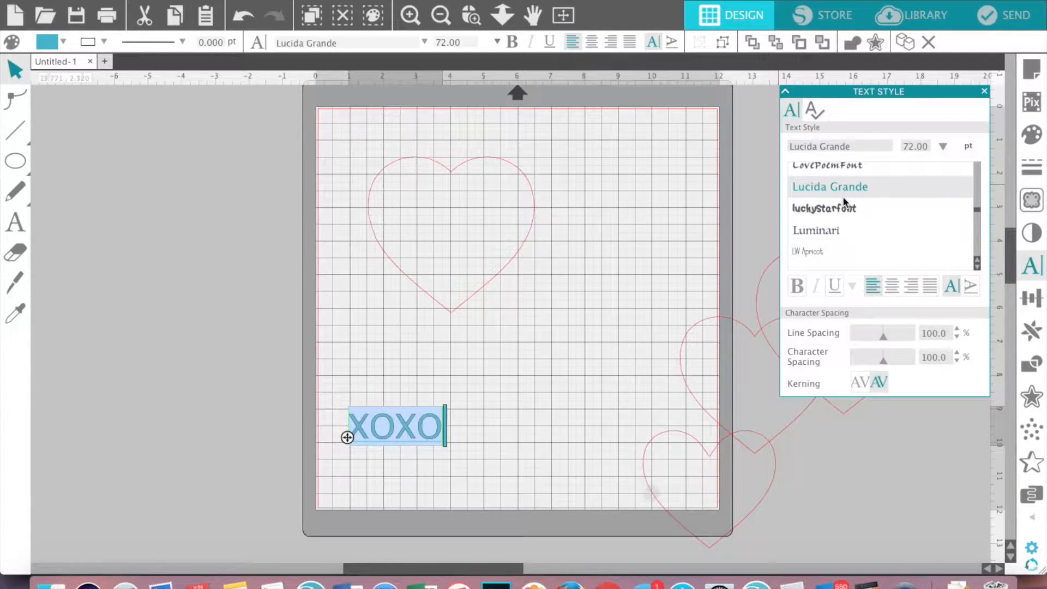
scroll(898, 199, "down", 3)
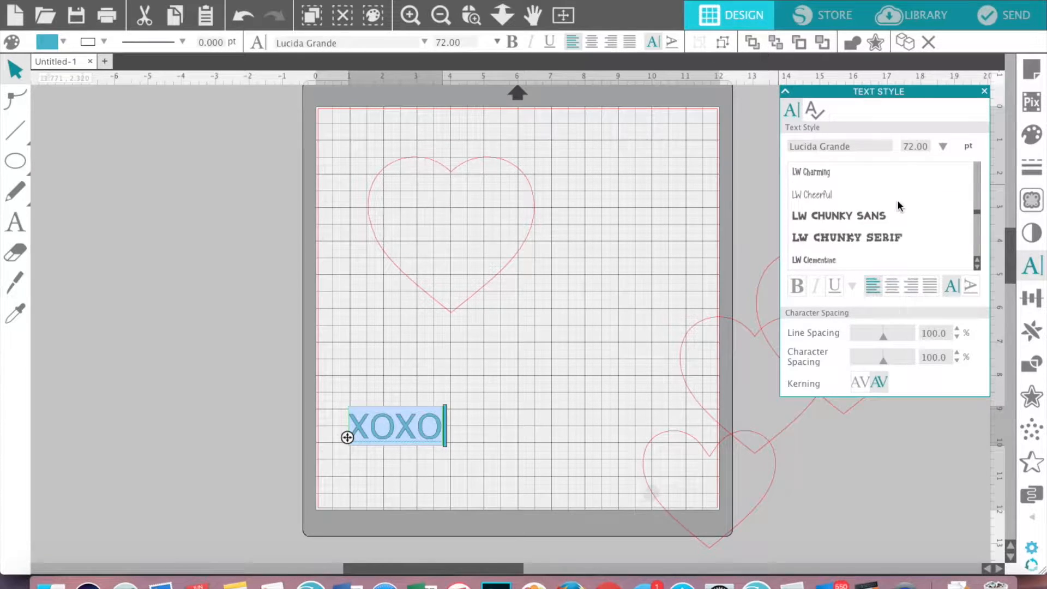
scroll(899, 202, "up", 5)
scroll(899, 206, "up", 3)
scroll(899, 206, "down", 4)
scroll(899, 205, "down", 3)
scroll(899, 205, "up", 6)
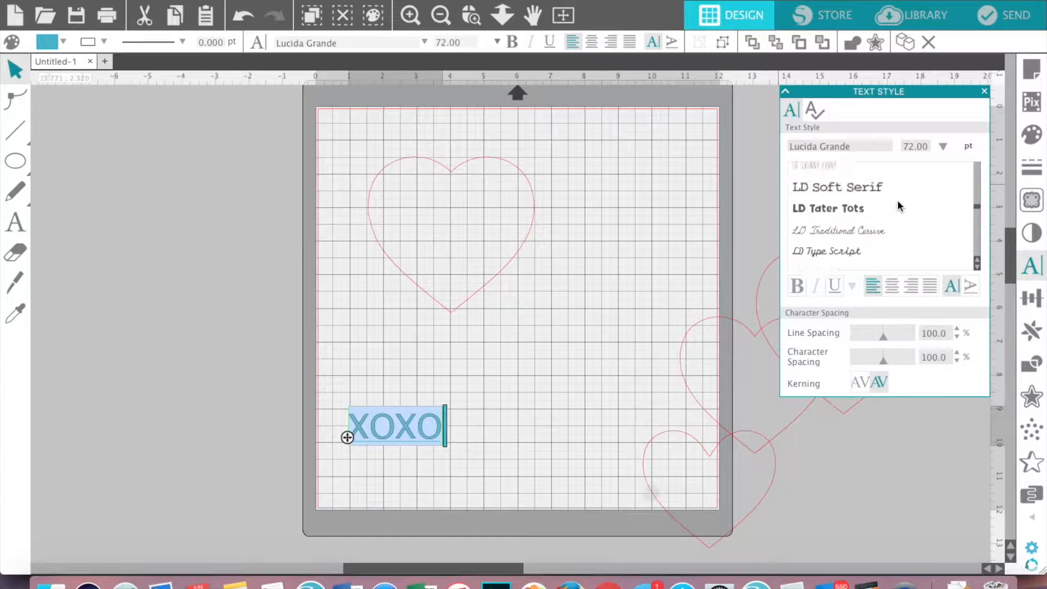
scroll(899, 205, "up", 6)
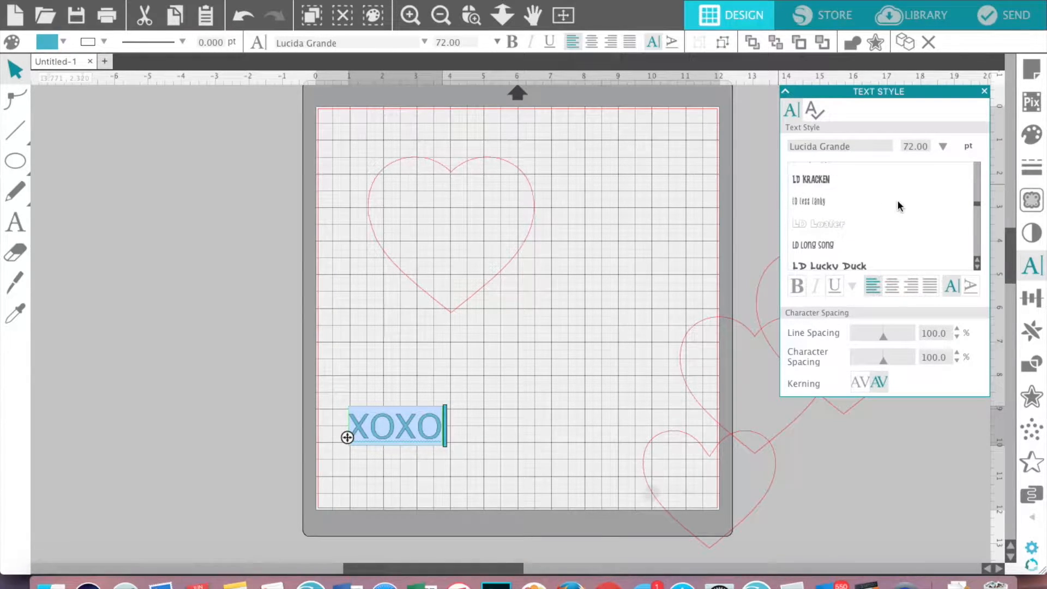
scroll(898, 199, "up", 1)
left_click(862, 210)
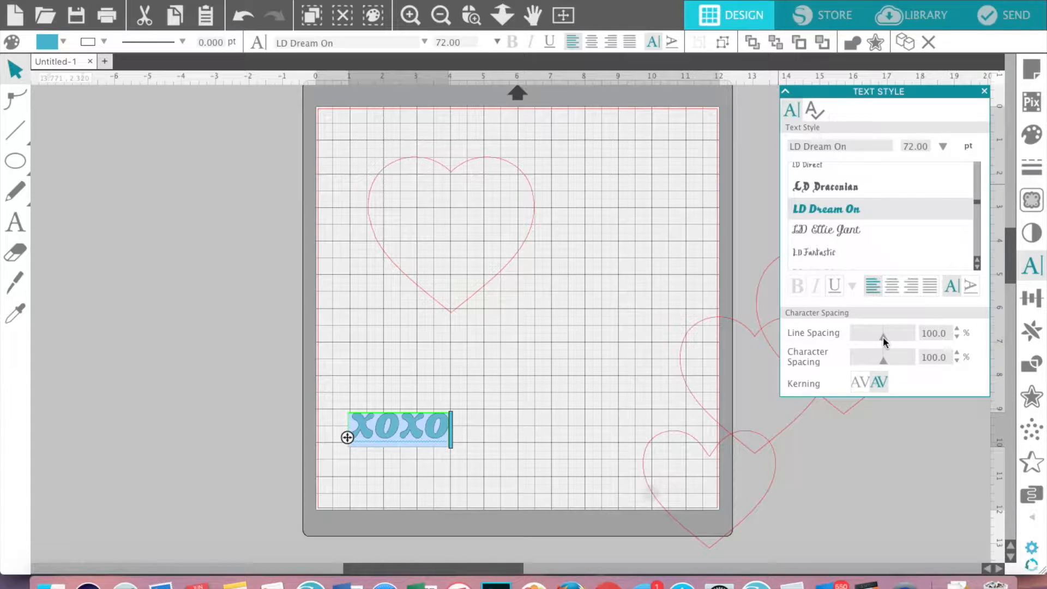
left_click(882, 361)
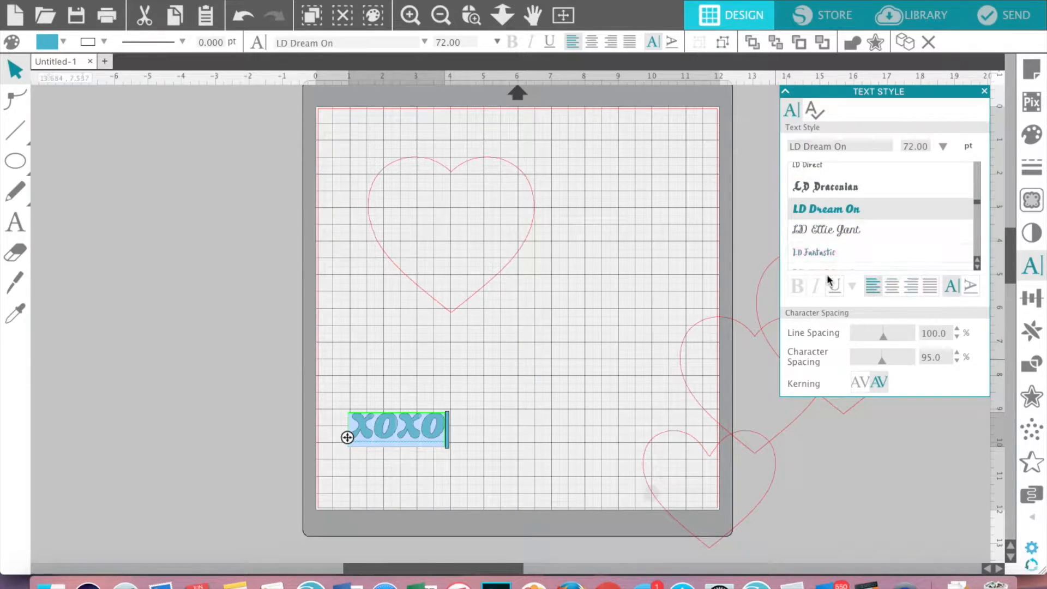
Step: View the text spelling settings with their advanced options, switching automatic spellchecking off and back on
left_click(814, 108)
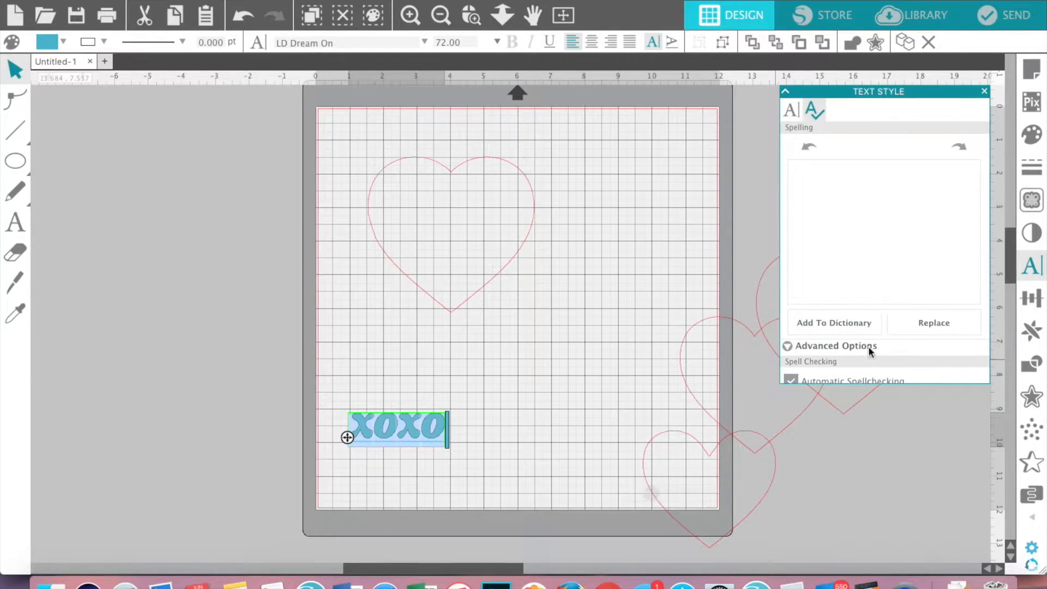
left_click(783, 348)
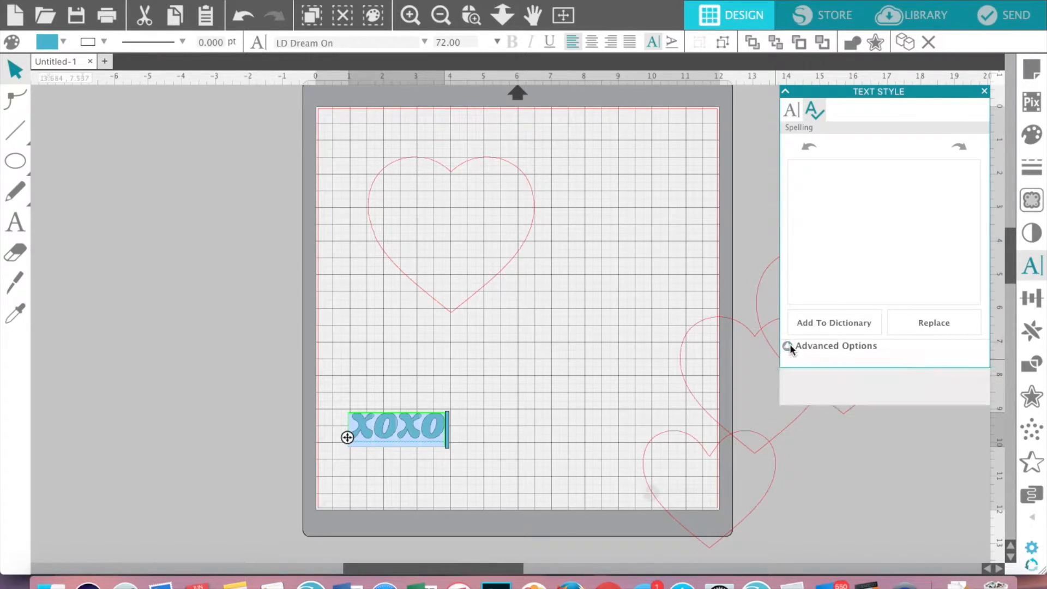
left_click(788, 346)
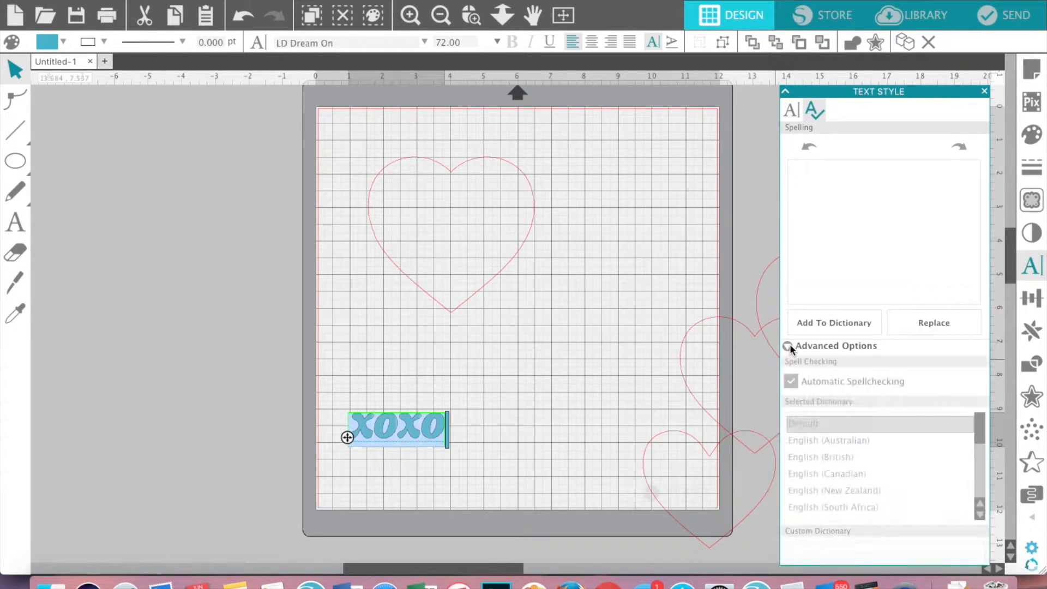
left_click(853, 380)
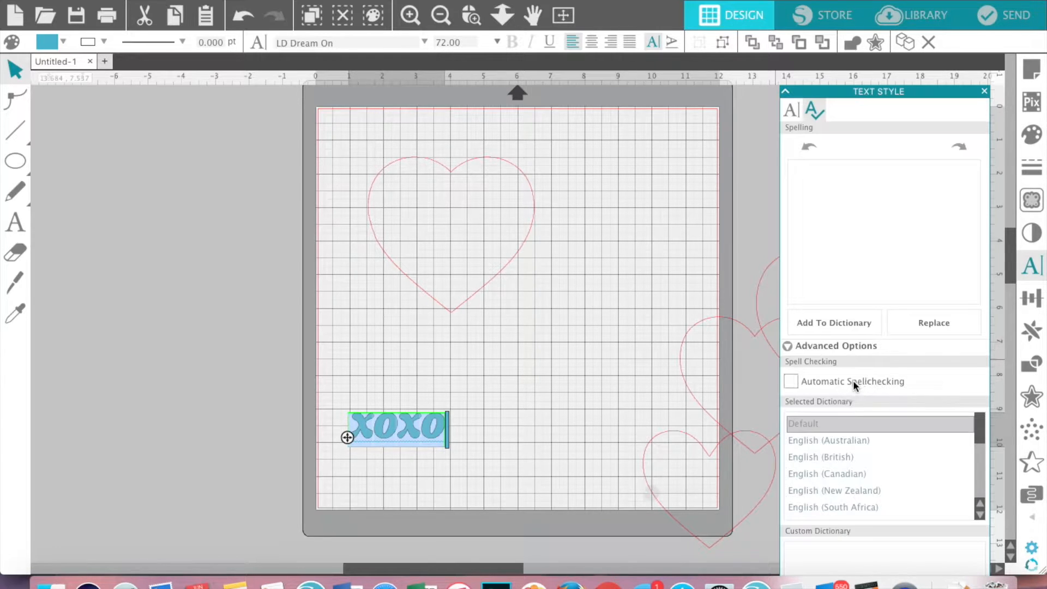
left_click(791, 383)
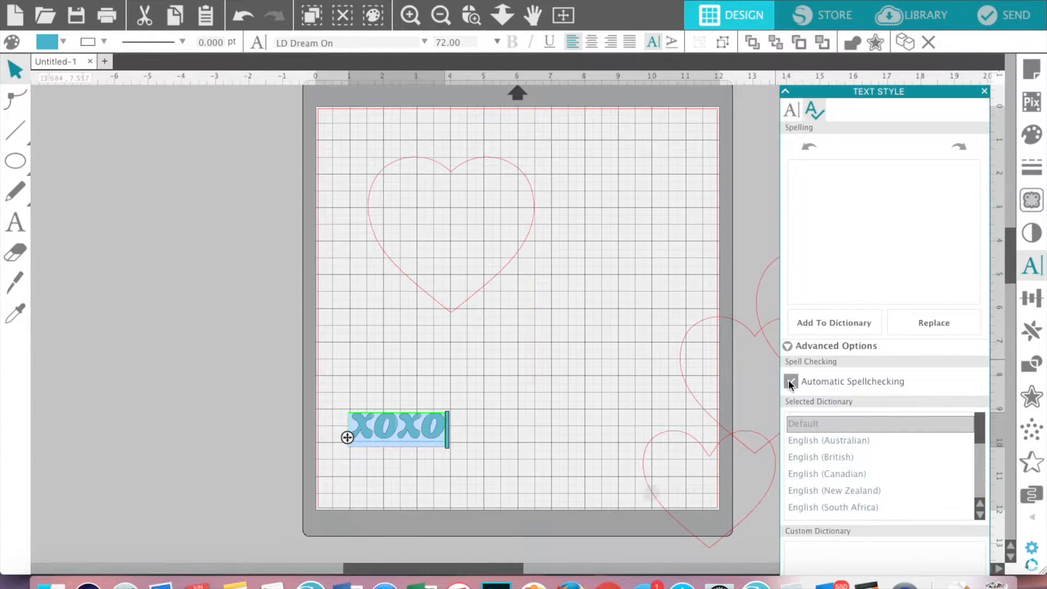
Step: Collapse the advanced spelling options and look through the Transform options for alignment, spacing and scale
left_click(789, 350)
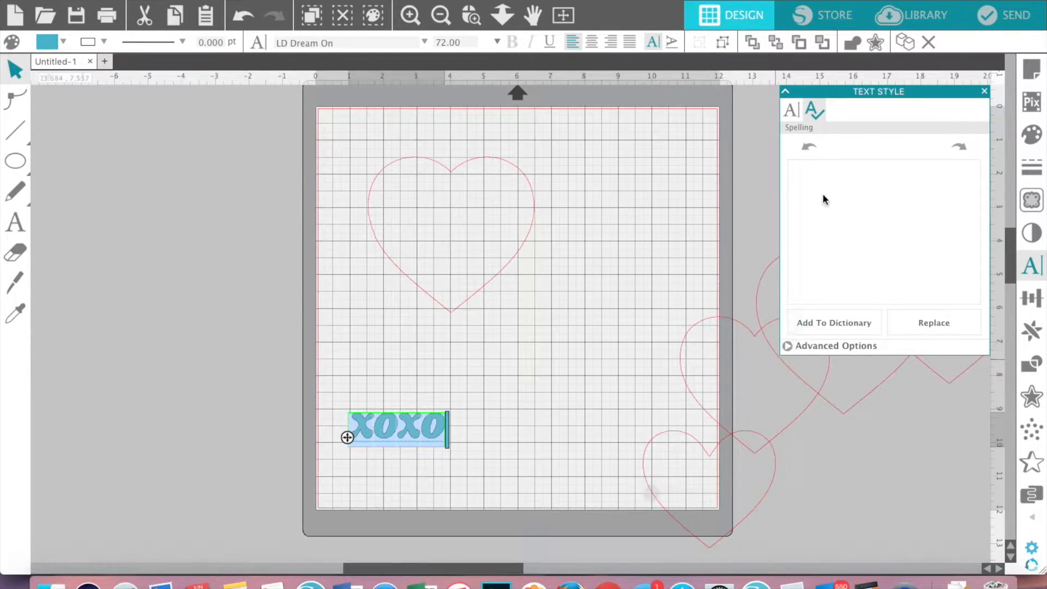
left_click(1030, 299)
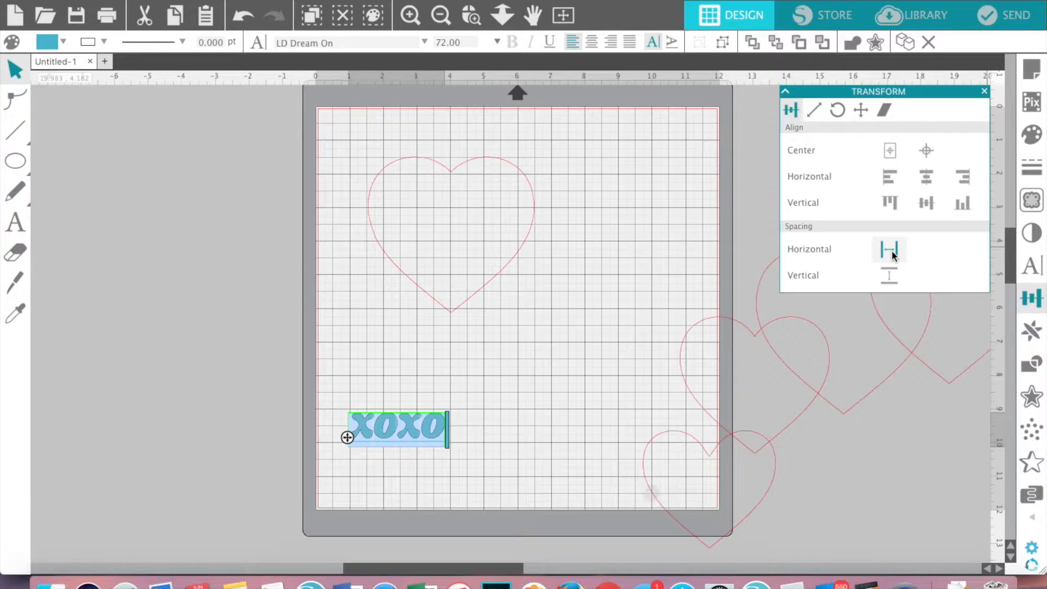
left_click(815, 107)
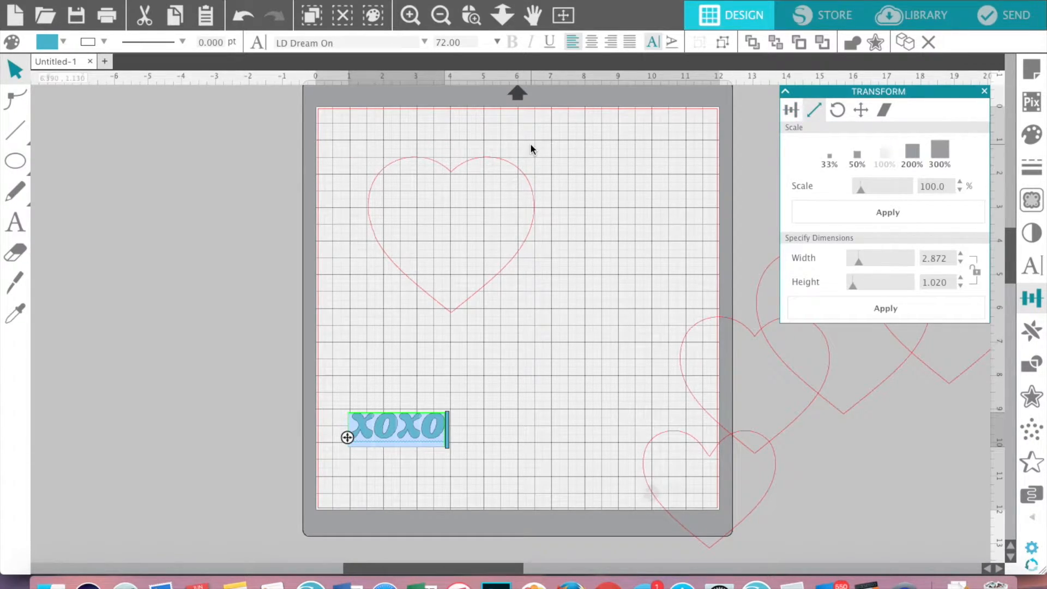
Step: Select the large heart and view the quick-access fill colour palette without choosing a colour
left_click(587, 216)
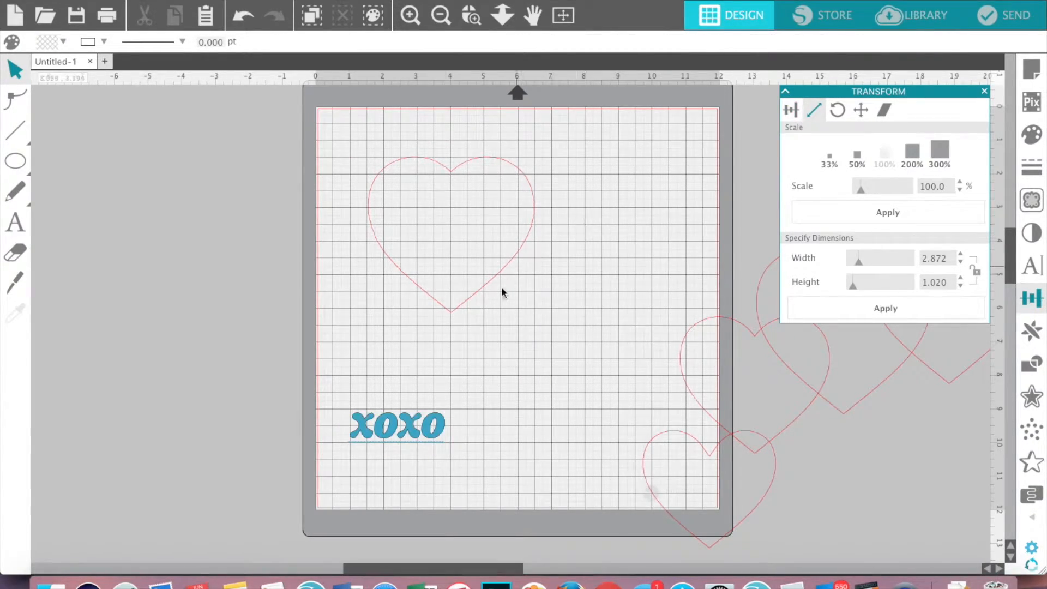
left_click(506, 265)
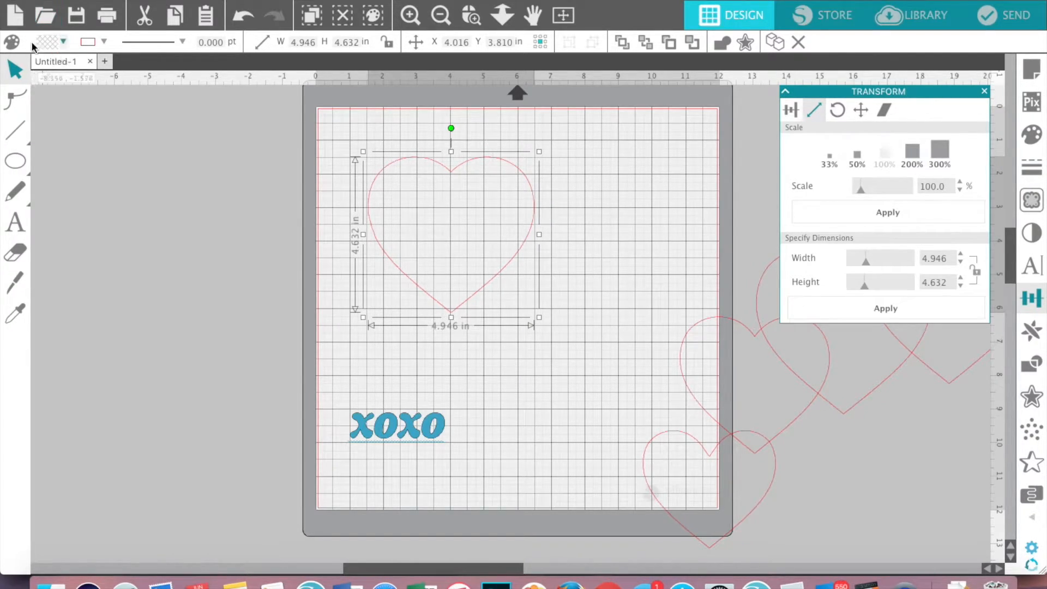
left_click(64, 42)
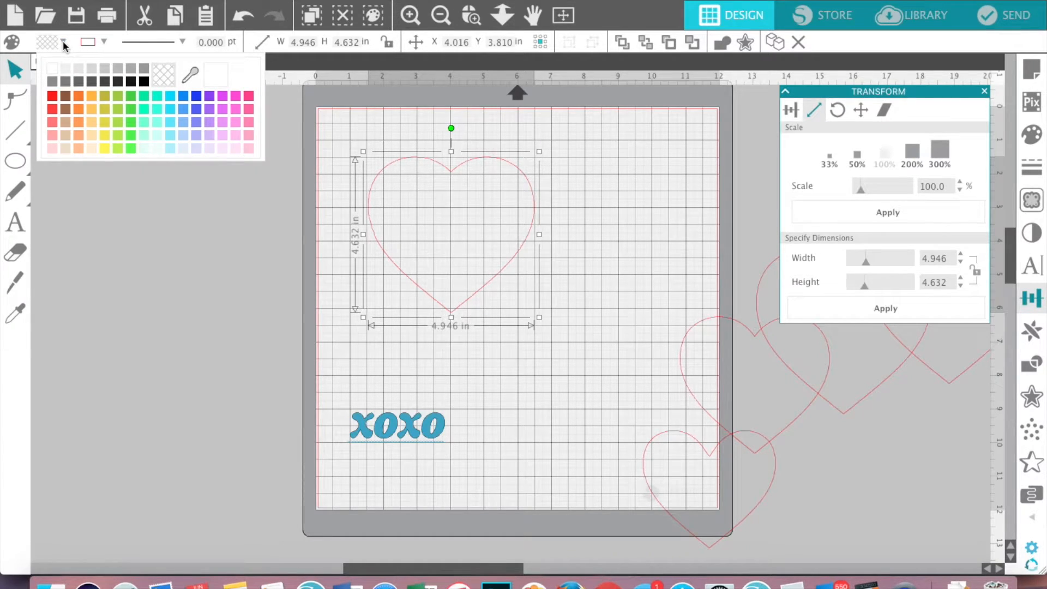
left_click(120, 190)
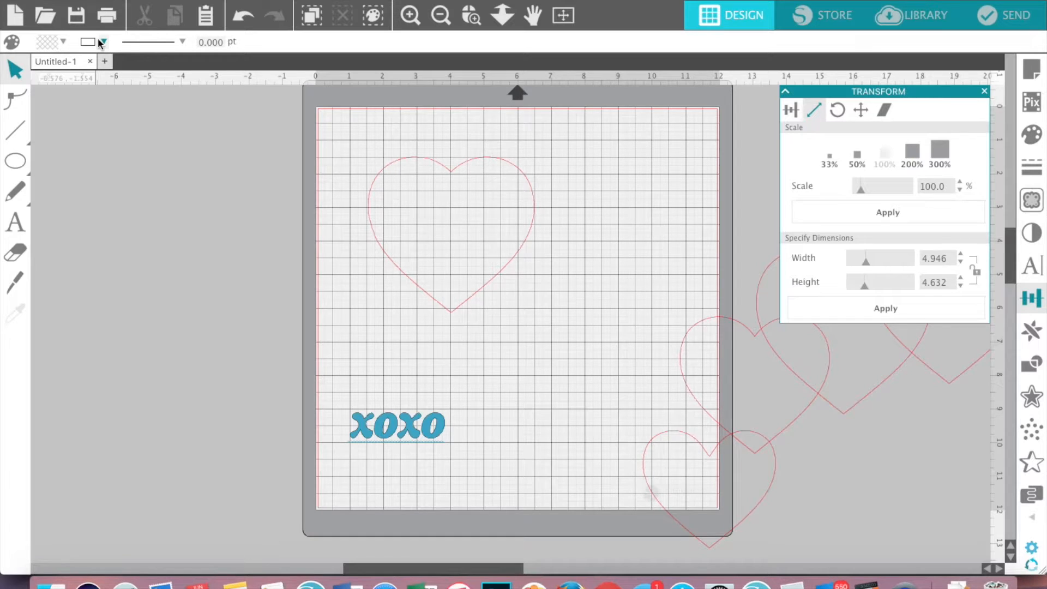
Step: Scale the large heart up to 200% and back down by 50%
left_click(431, 167)
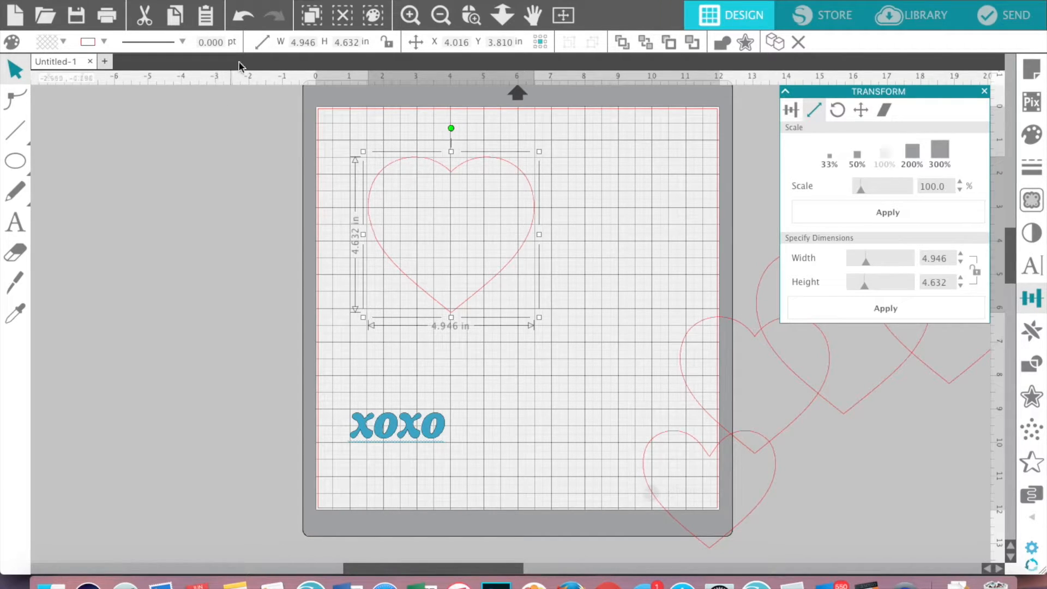
left_click(261, 44)
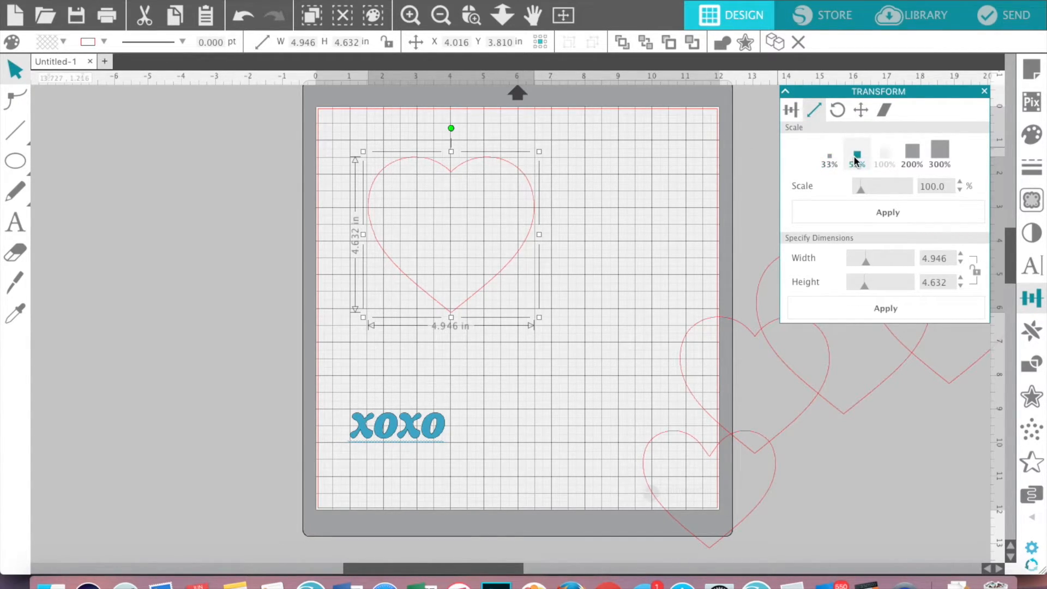
left_click(913, 155)
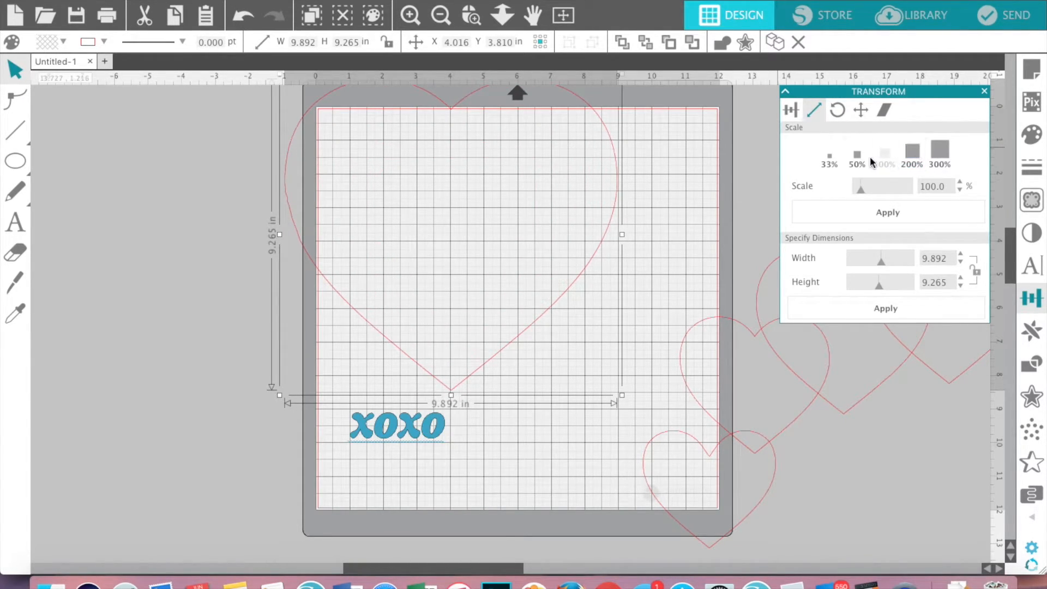
left_click(856, 156)
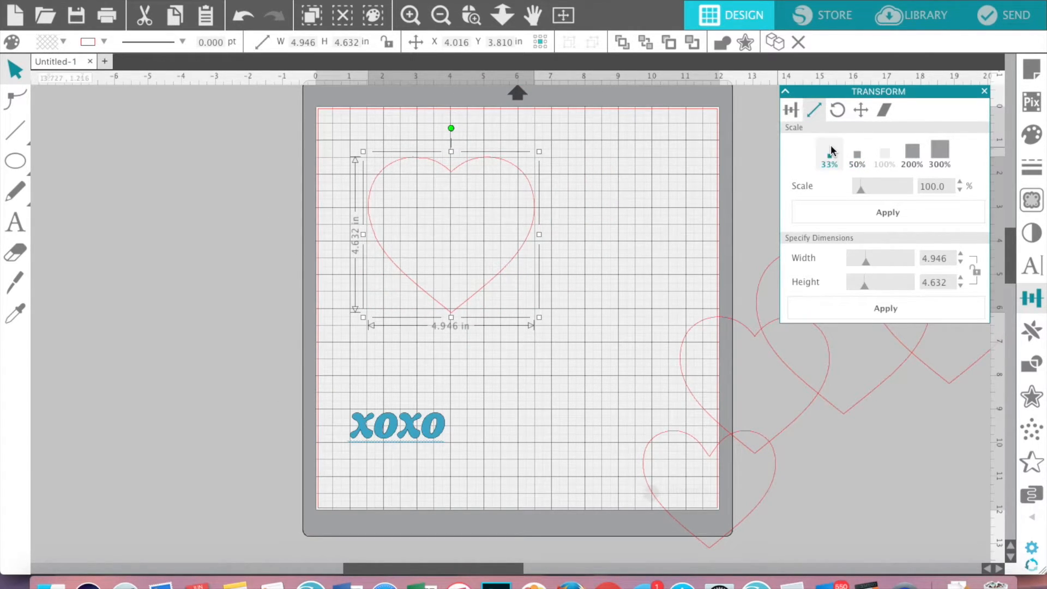
Step: Rotate the large heart to 90° and by a further 45°
left_click(838, 109)
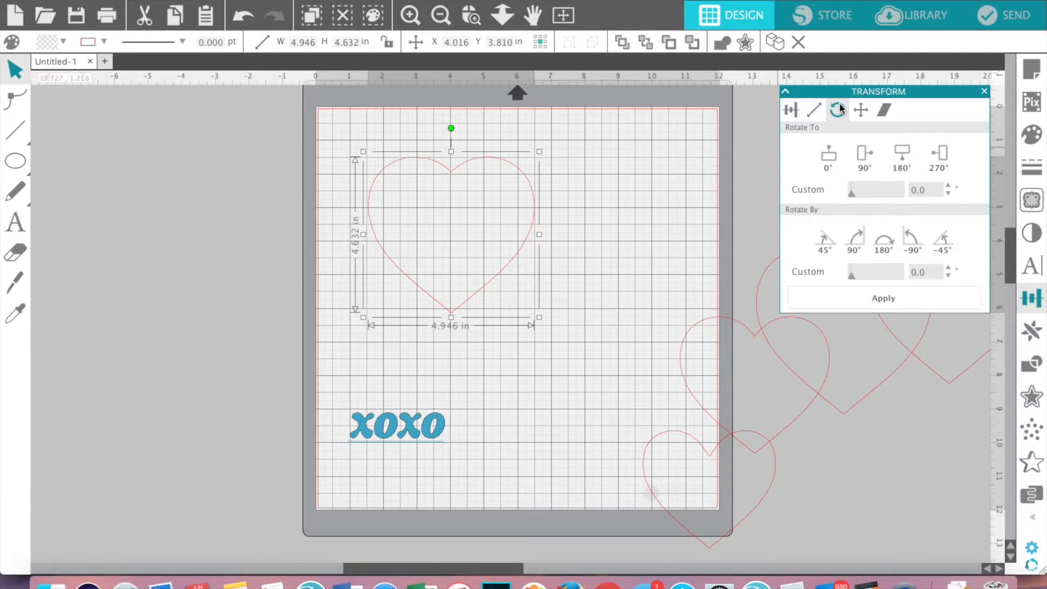
left_click(864, 157)
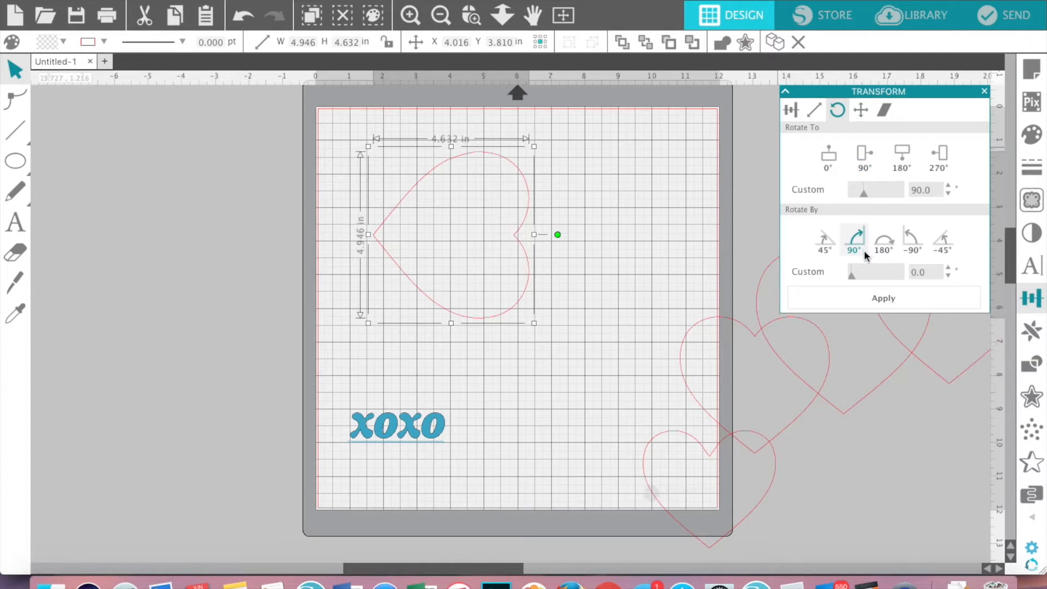
left_click(824, 240)
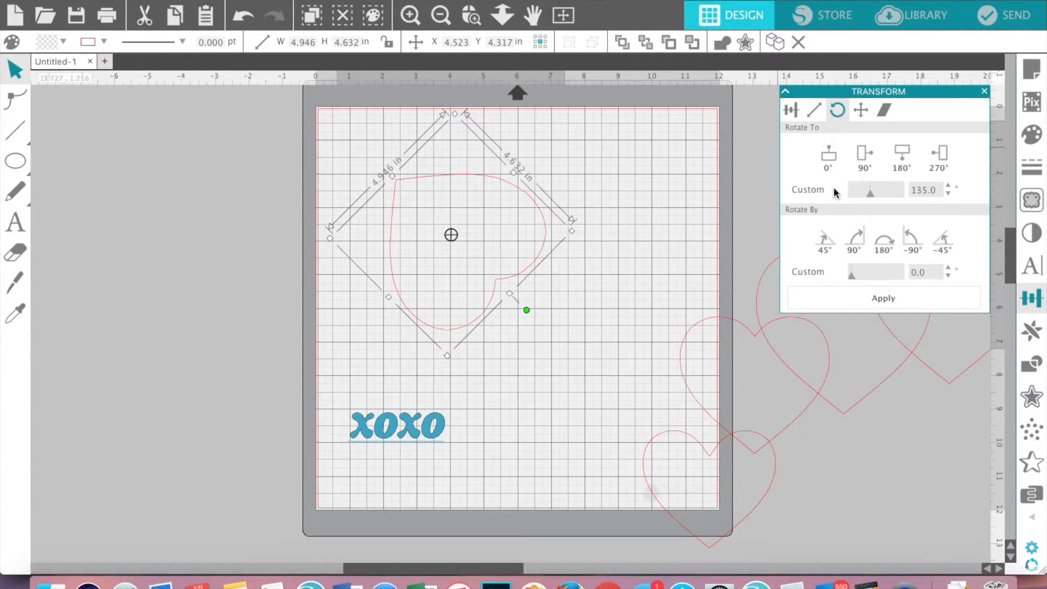
Step: View the Transform move options and shift the large heart slightly to about X 4.631 in, Y 4.209 in
left_click(860, 111)
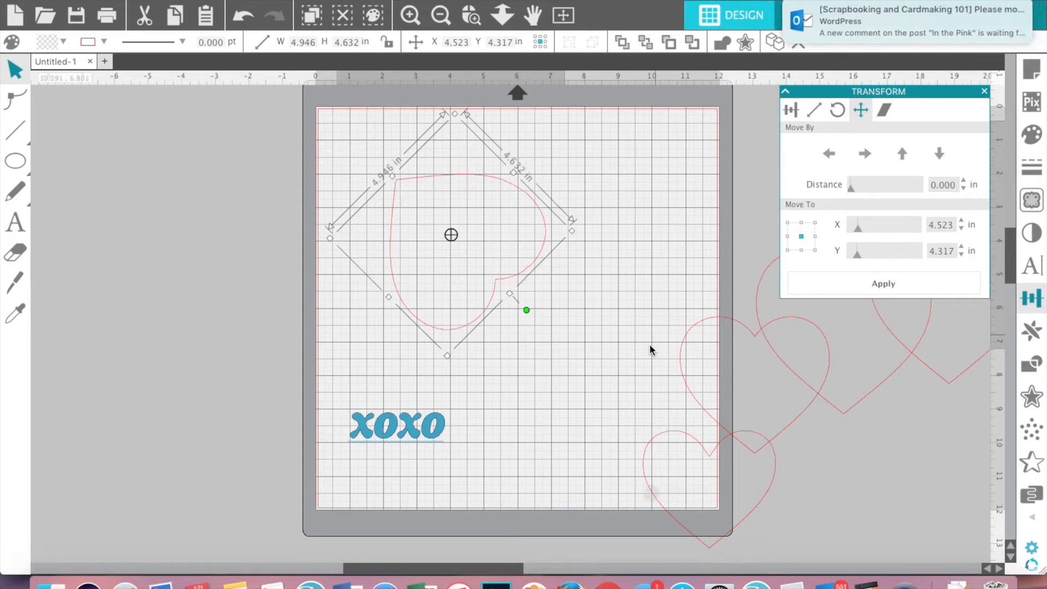
mouse_move(539, 257)
left_mouse_down()
mouse_move(633, 282)
mouse_move(500, 299)
mouse_move(519, 222)
mouse_move(542, 257)
left_mouse_up()
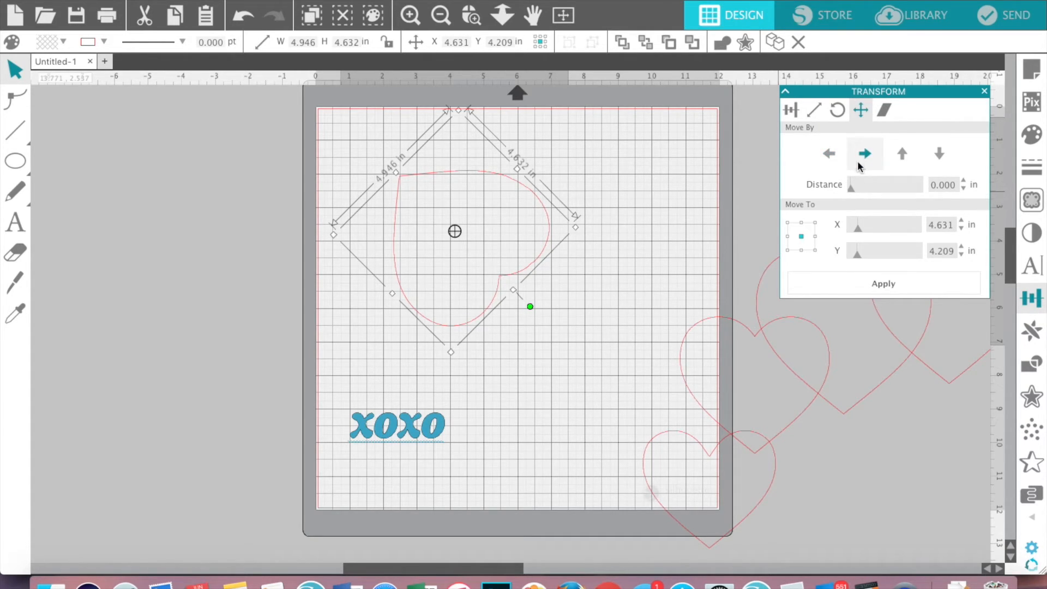
Step: Shear the large heart by -15 horizontally and 15 vertically, and skew it further upward with the shear handles shown
left_click(884, 111)
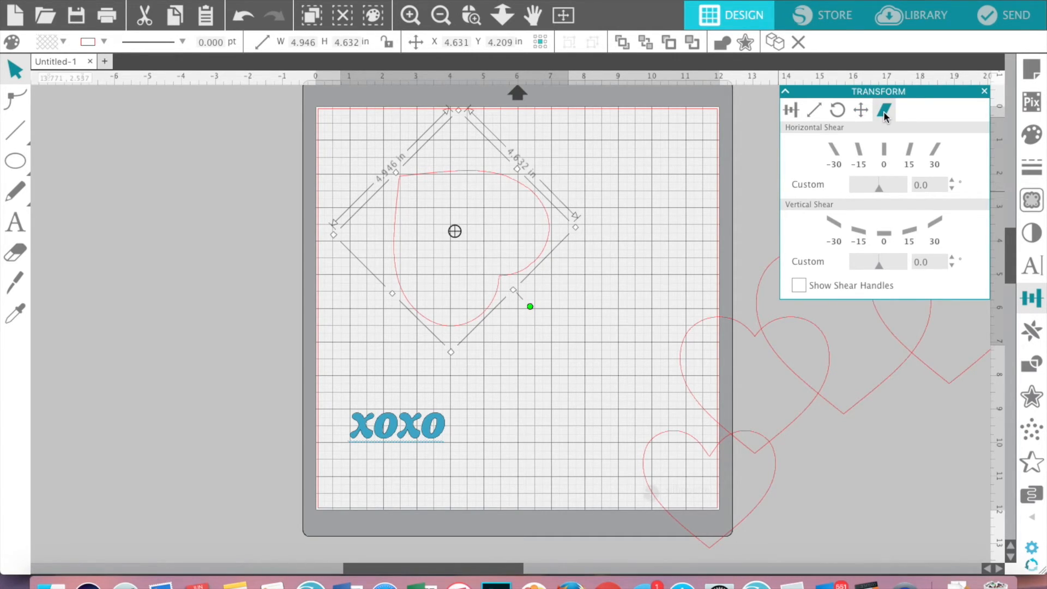
left_click(858, 150)
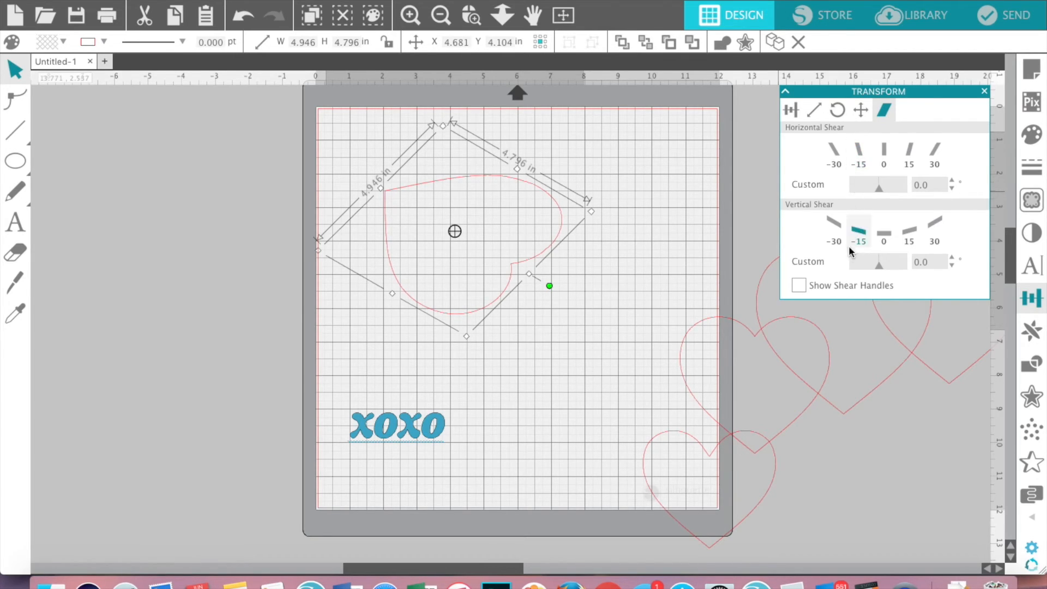
left_click(909, 231)
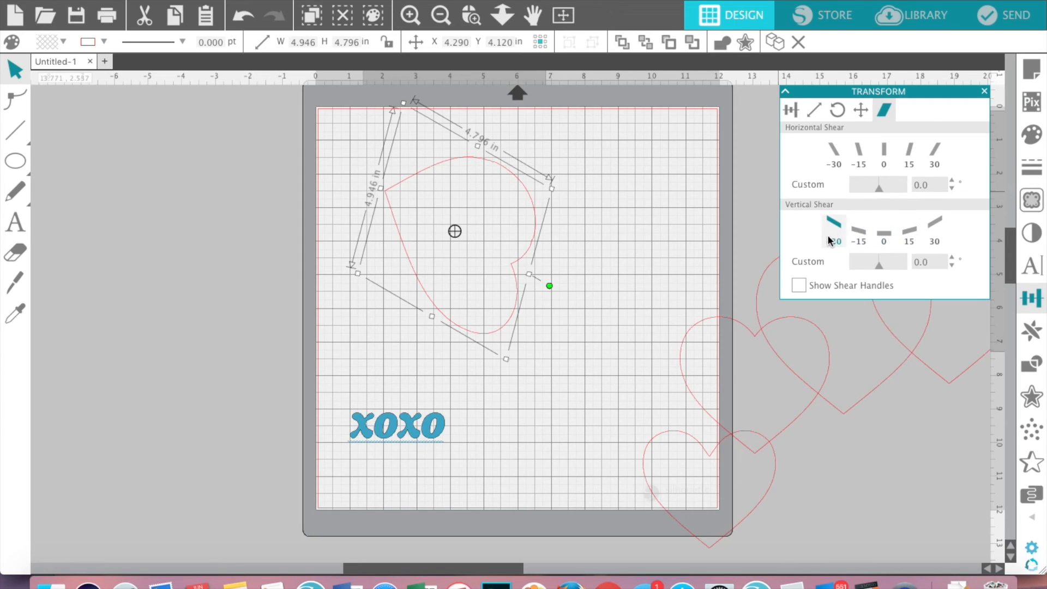
left_click(799, 286)
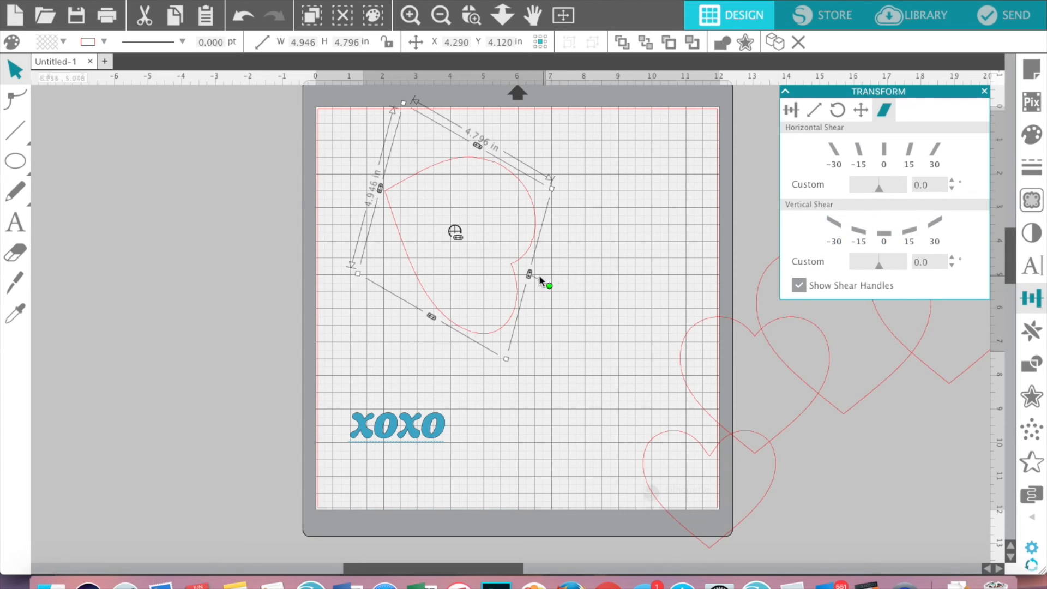
left_click_drag(528, 278, 539, 243)
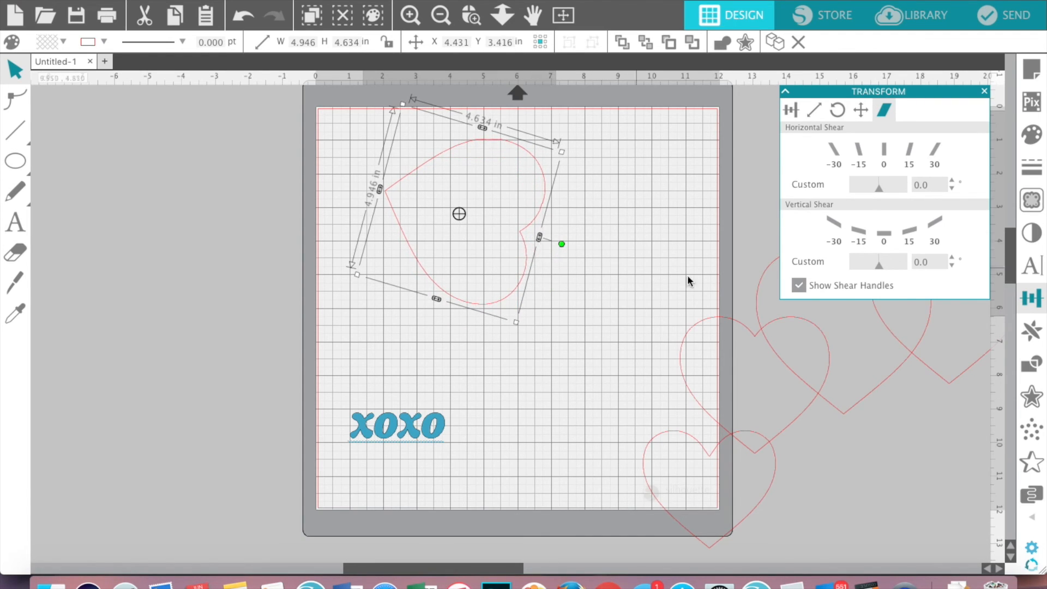